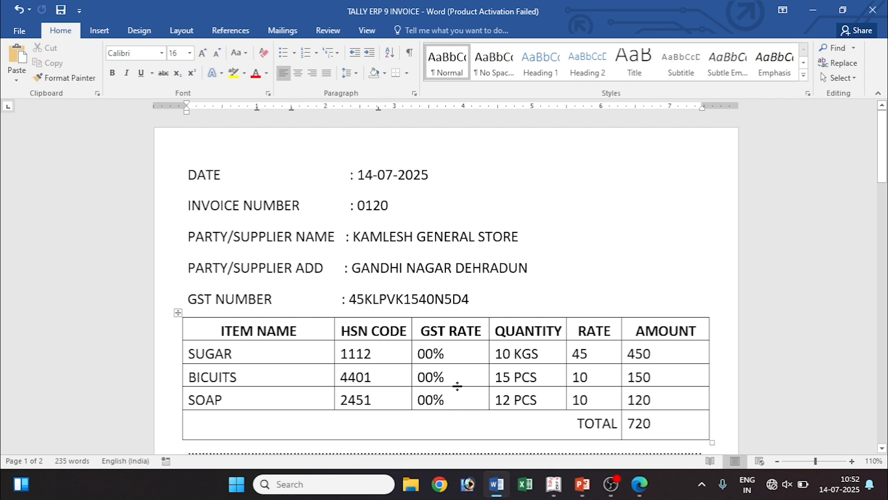
Switch to Tally.ERP 9, leave the inventory masters, and open a new purchase accounting voucher
click(554, 485)
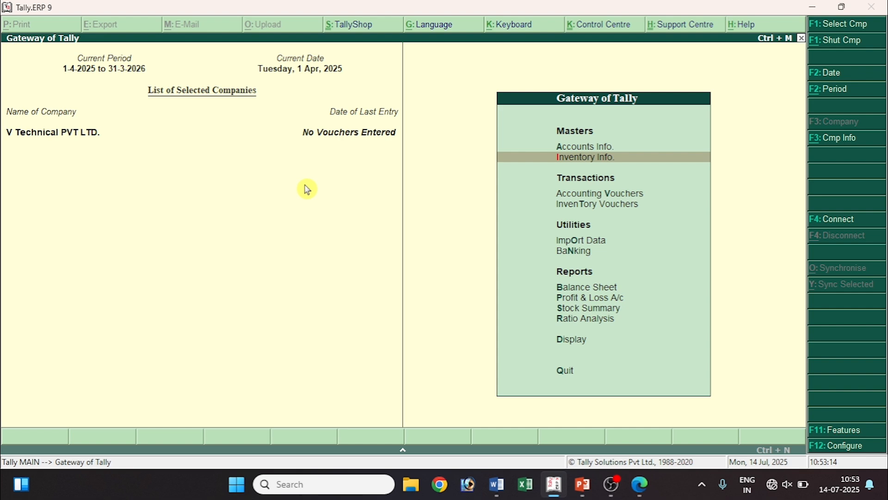
key(Down)
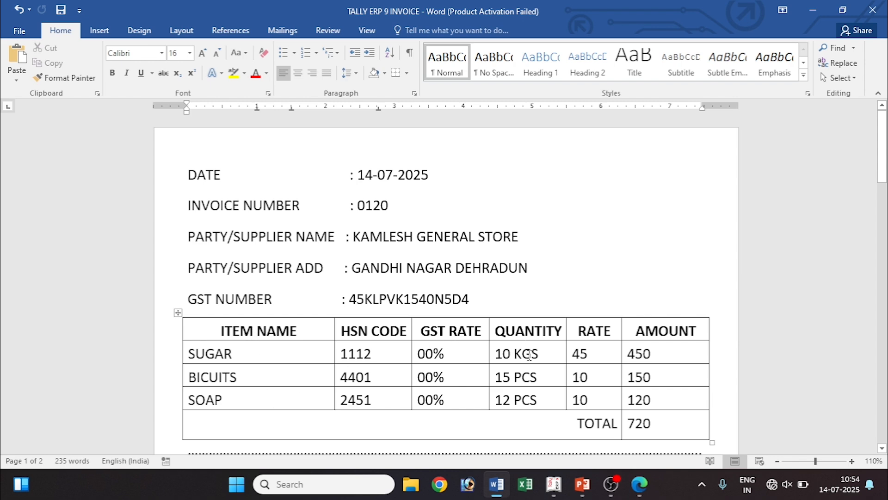
mouse_move(553, 484)
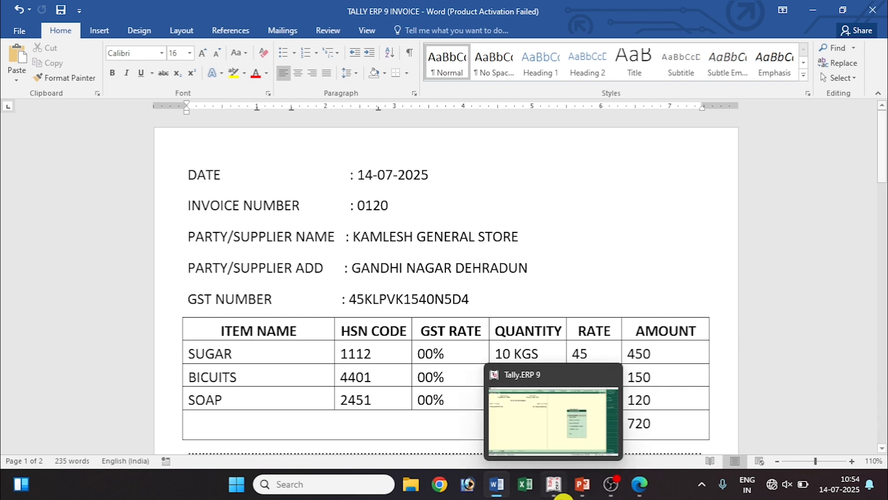
click(551, 449)
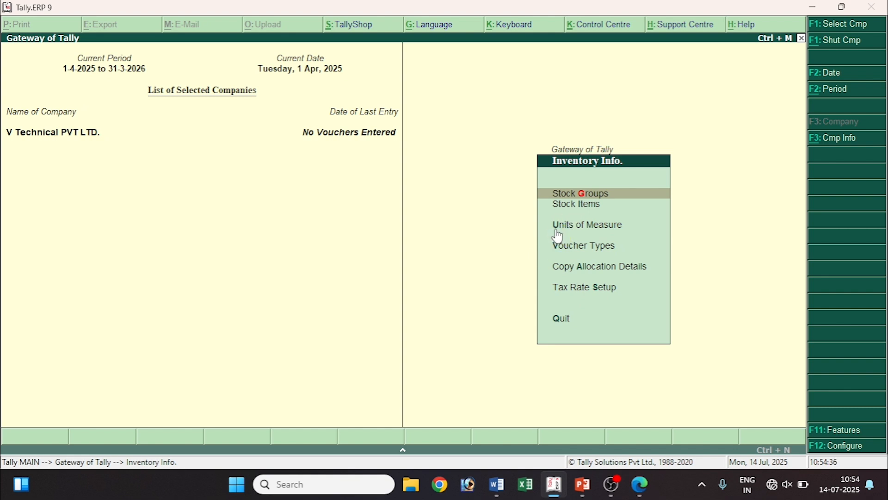
key(Escape)
click(609, 163)
key(Escape)
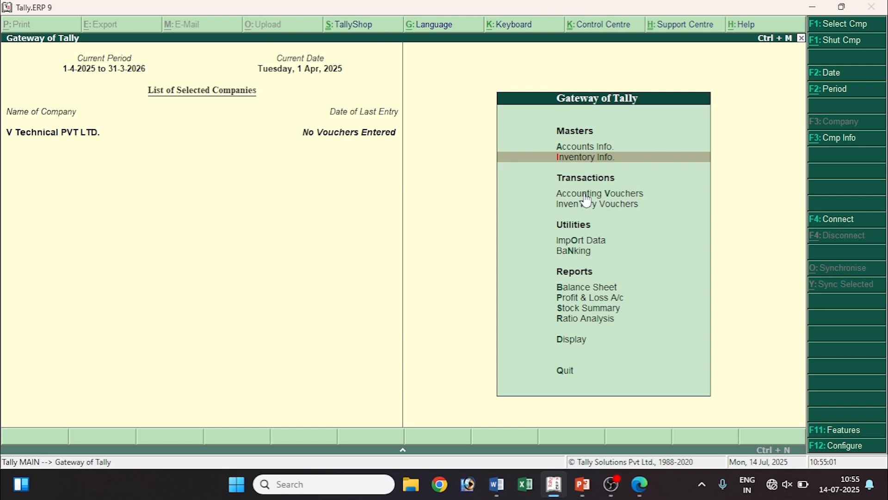
click(625, 198)
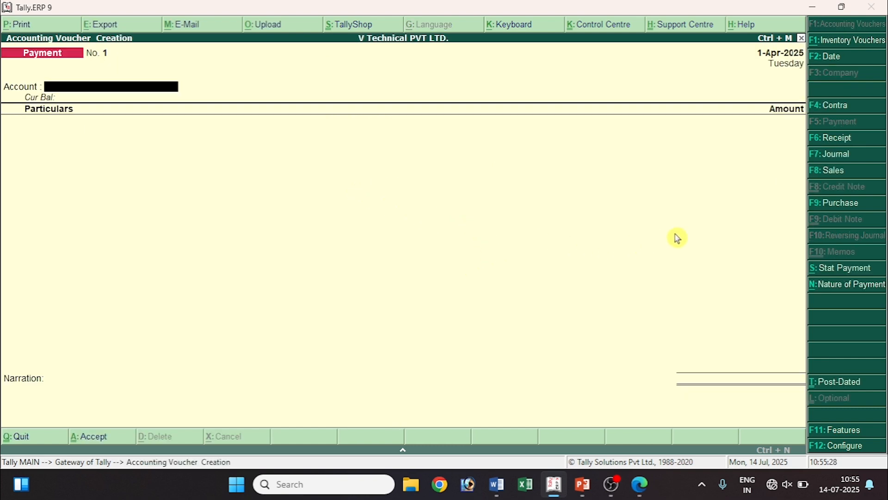
click(854, 203)
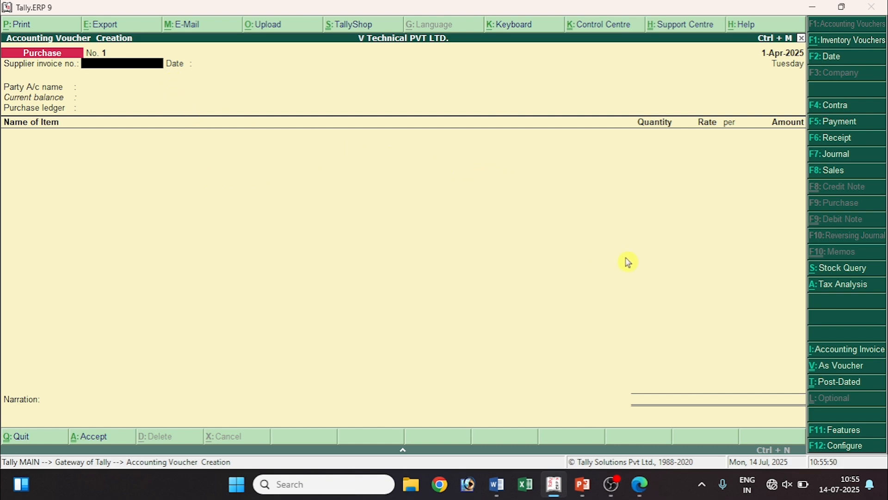
Toggle the purchase voucher between voucher and invoice entry modes, ending in item invoice mode
click(833, 370)
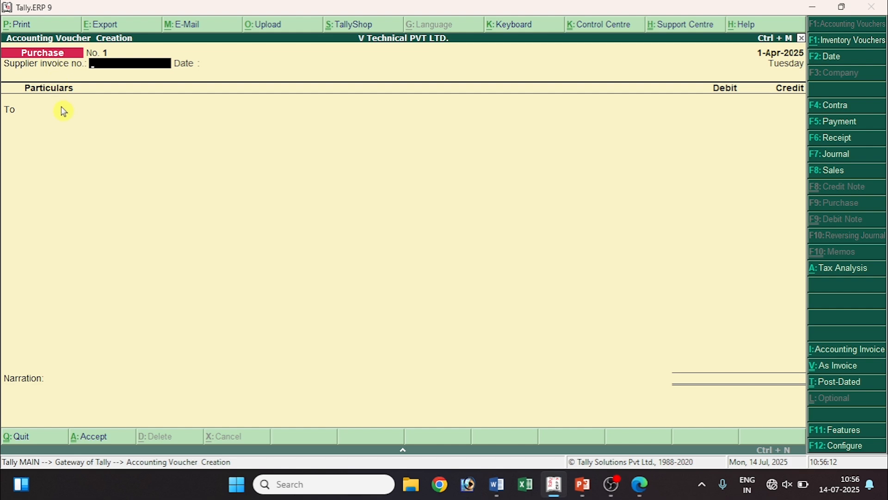
click(815, 374)
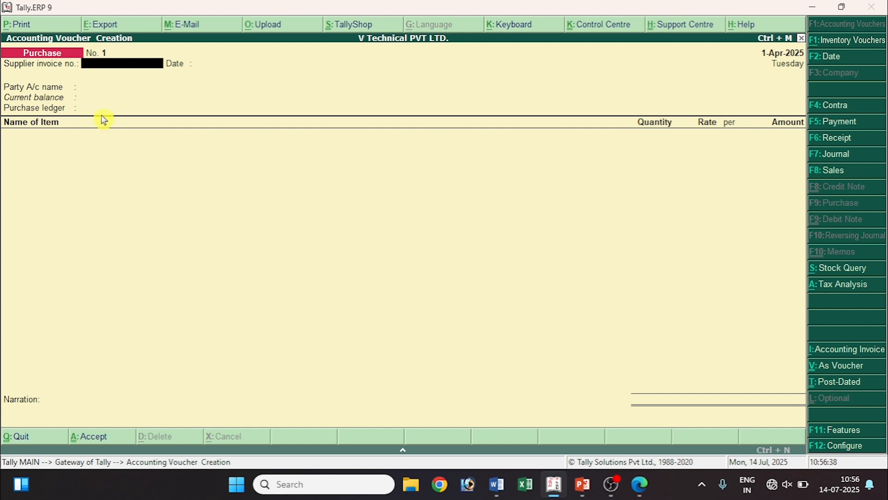
click(818, 367)
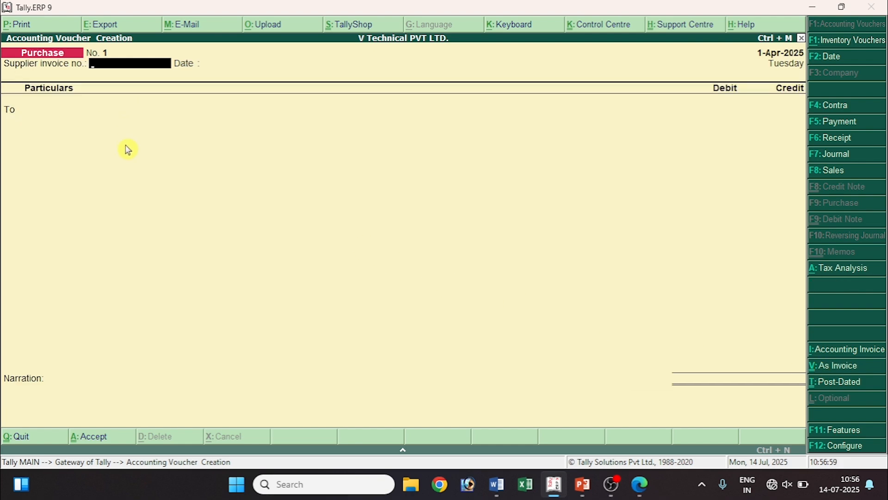
key(ctrl+v)
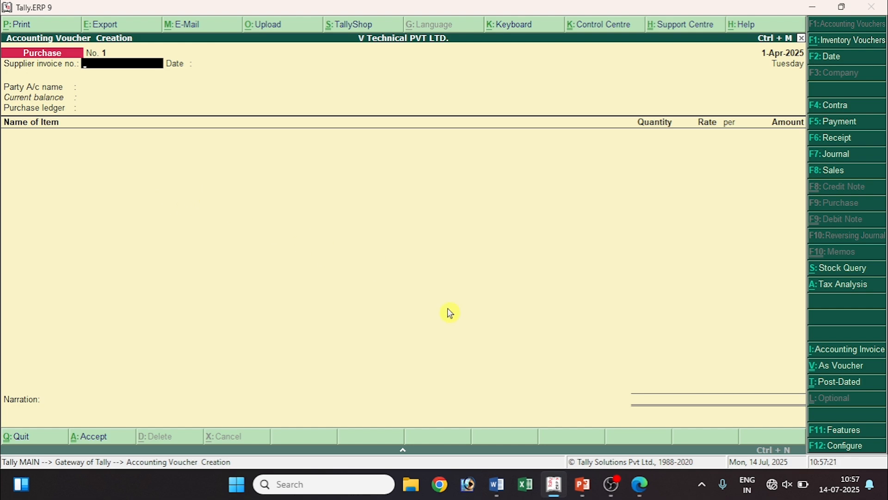
Check the invoice number in the Word document and set the purchase voucher's supplier invoice number to 0120
click(497, 485)
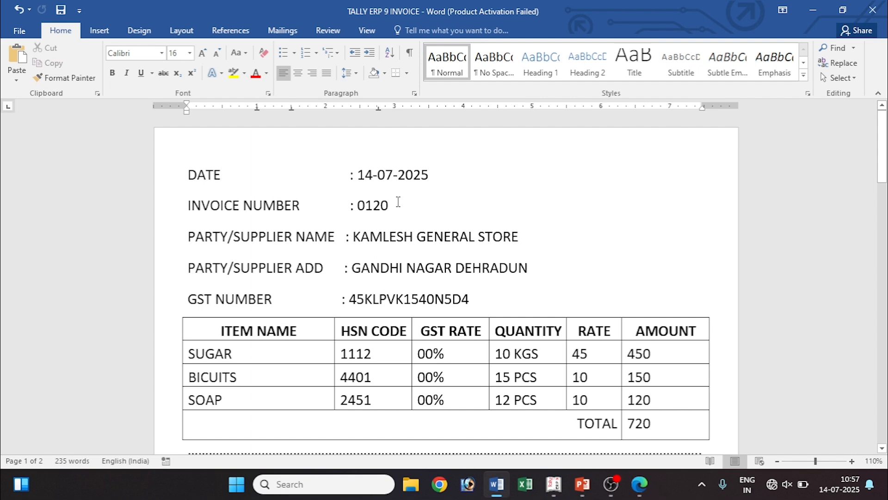
click(812, 8)
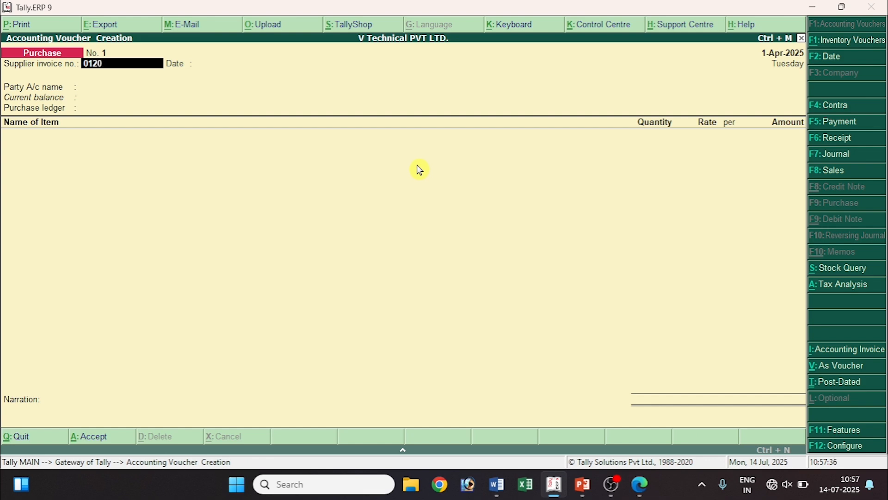
key(Return)
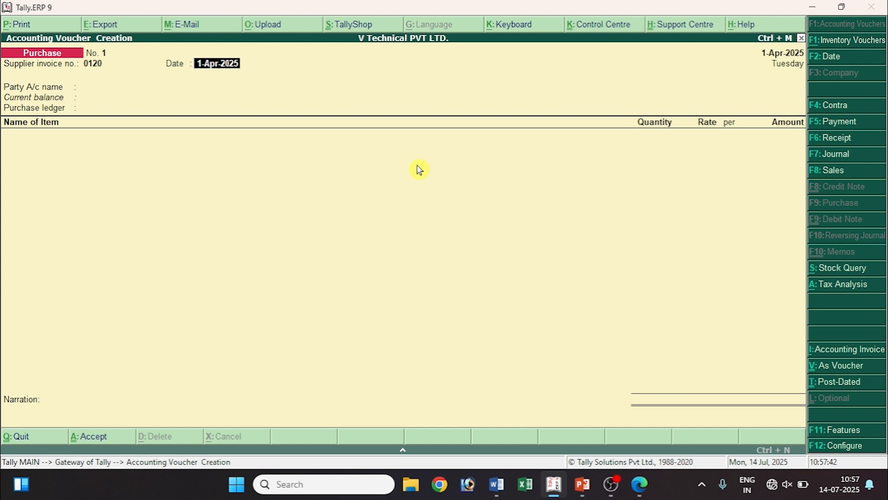
Try to set the supplier invoice date to 14-07-2025
text(14-07-2025)
key(BackSpace)
key(BackSpace)
key(BackSpace)
key(BackSpace)
key(BackSpace)
key(BackSpace)
key(BackSpace)
key(BackSpace)
key(BackSpace)
key(BackSpace)
key(BackSpace)
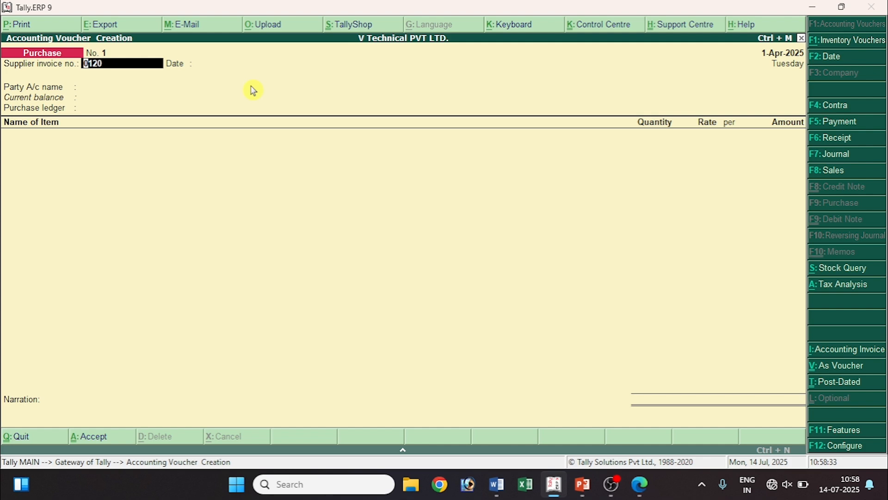
Accept 1-Apr-2025 as the supplier invoice date and start a party ledger named Kamlesh General Store without an alias
key(Return)
key(Return)
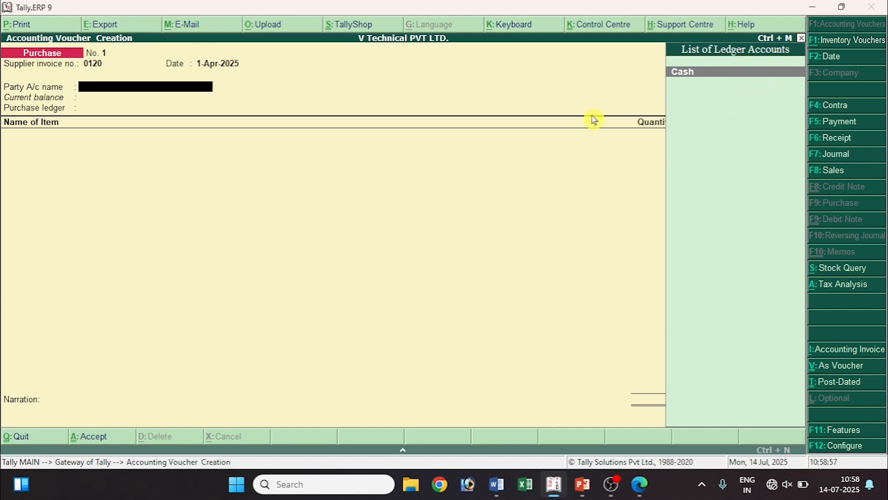
key(alt+c)
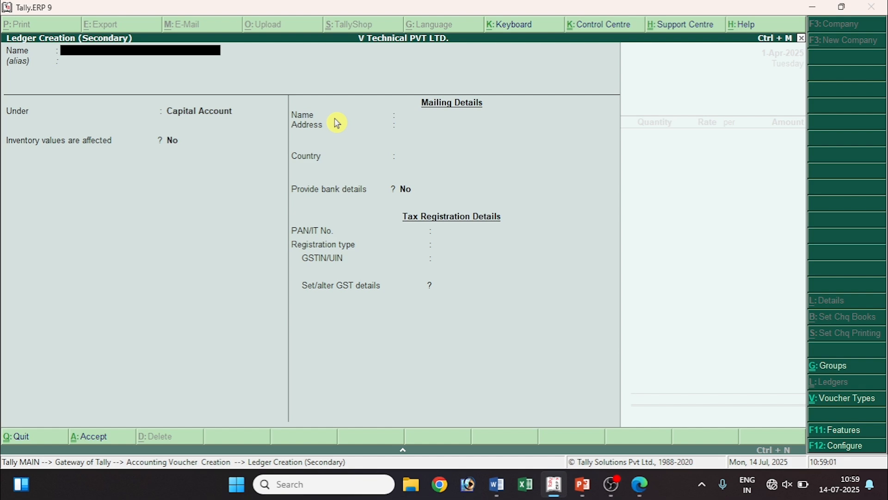
mouse_move(497, 485)
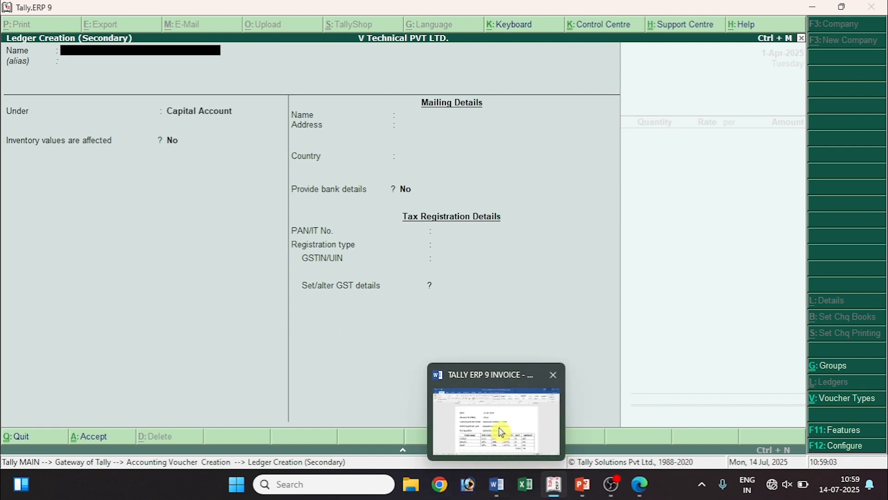
click(502, 432)
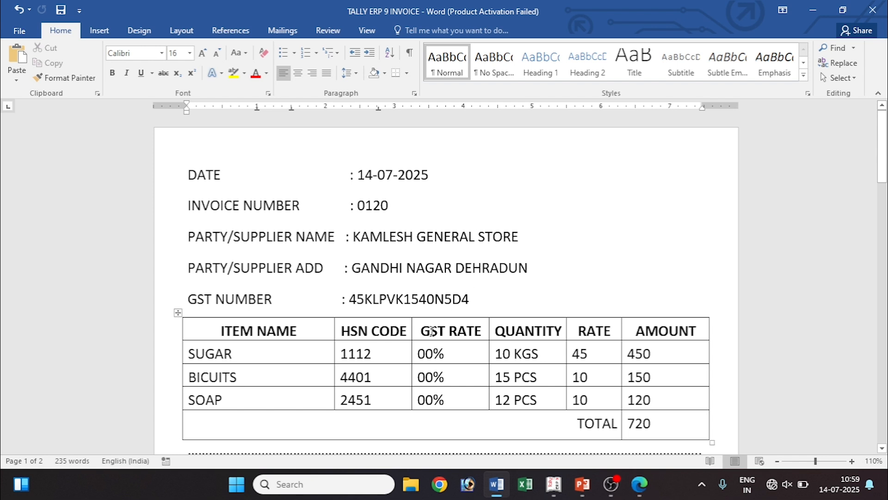
key(alt+Tab)
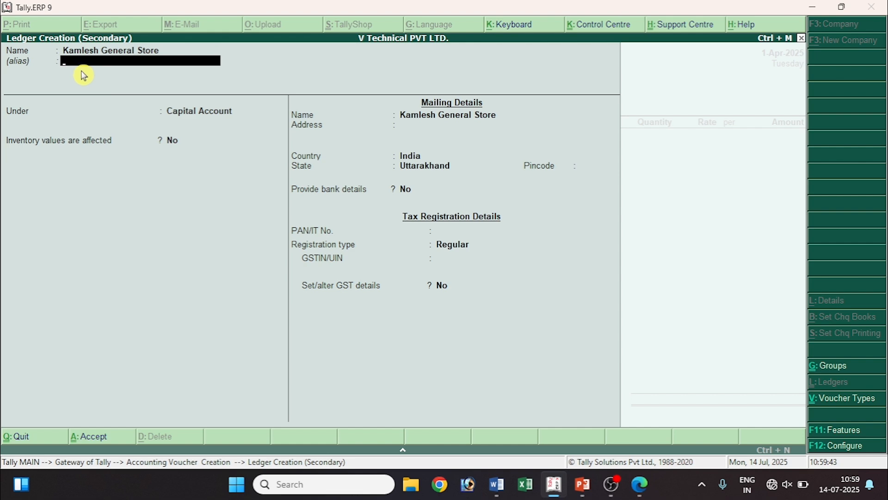
key(Return)
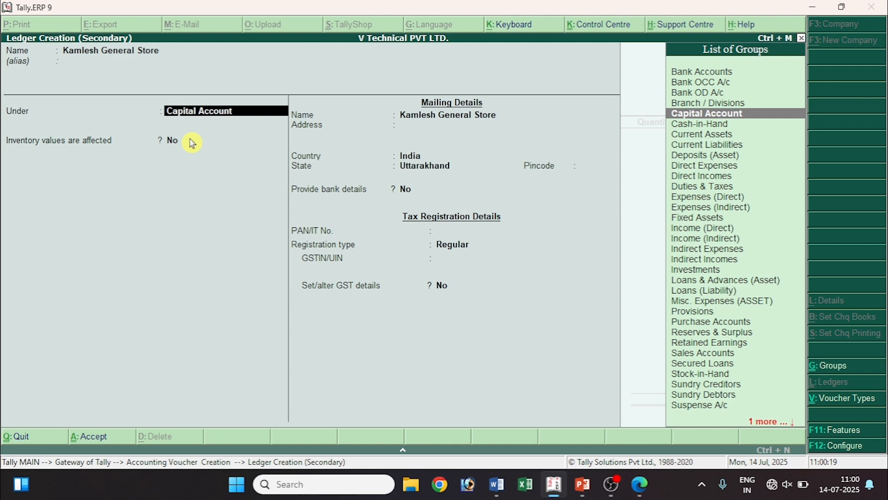
Place the ledger under Sundry Creditors, leaving bill-by-bill balances and inventory values affected at No, and accept the mailing name
text(Sund)
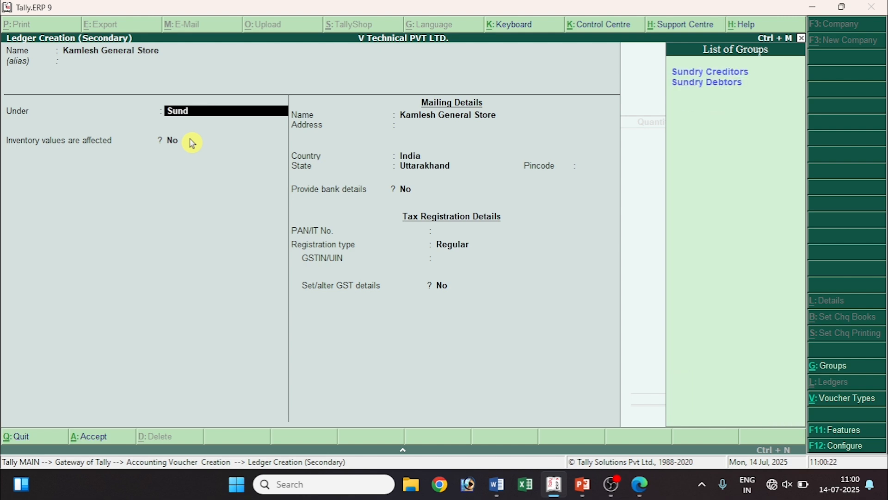
key(Return)
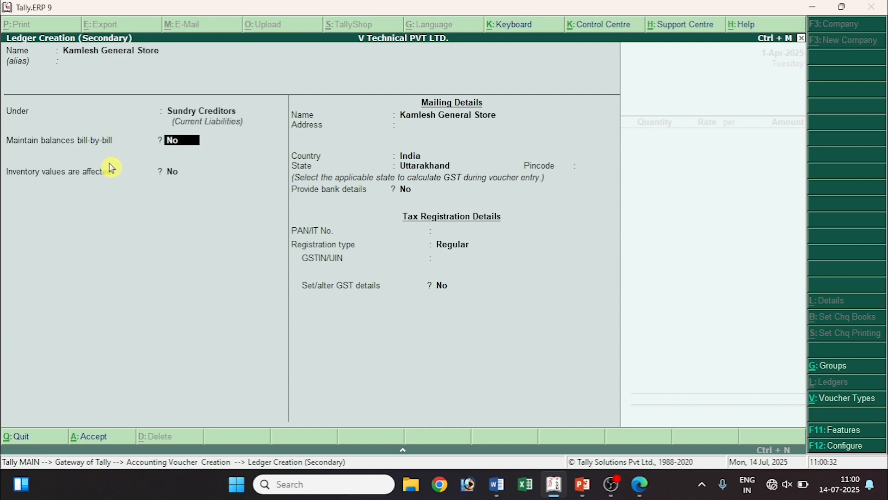
click(171, 178)
key(Return)
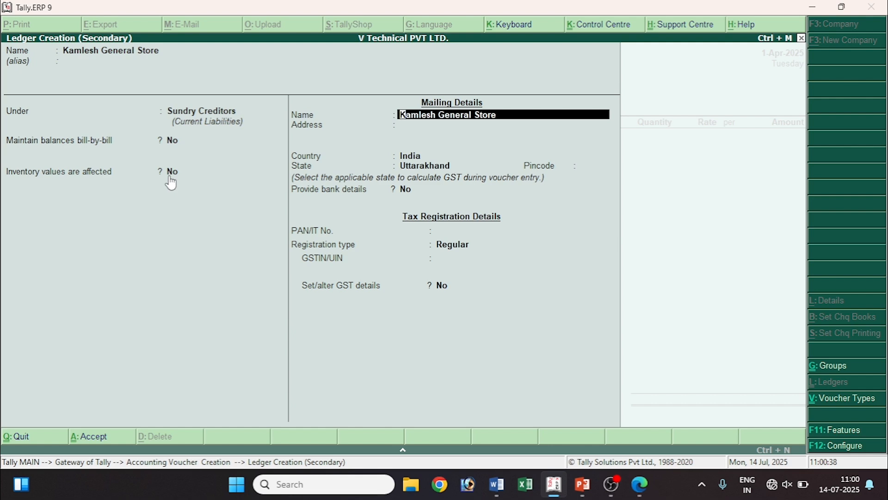
key(Return)
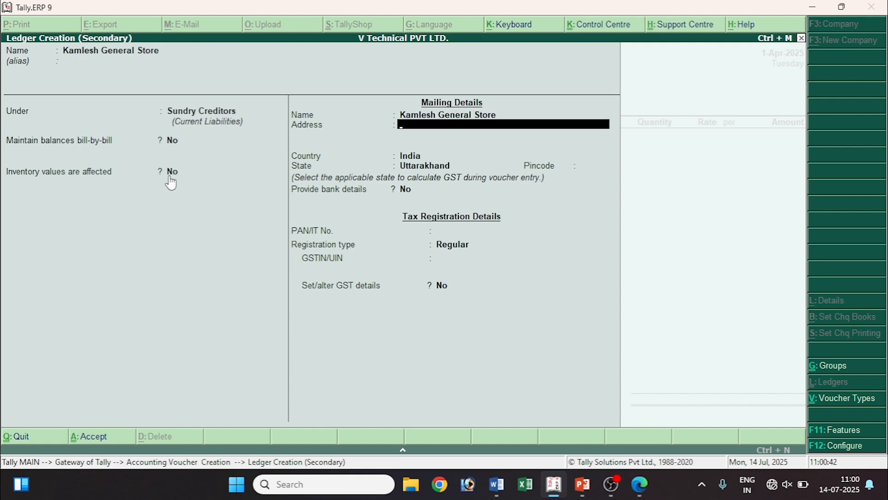
Enter the supplier's mailing address from the Word invoice on two lines, keeping country India and state Uttarakhand
key(alt+Tab)
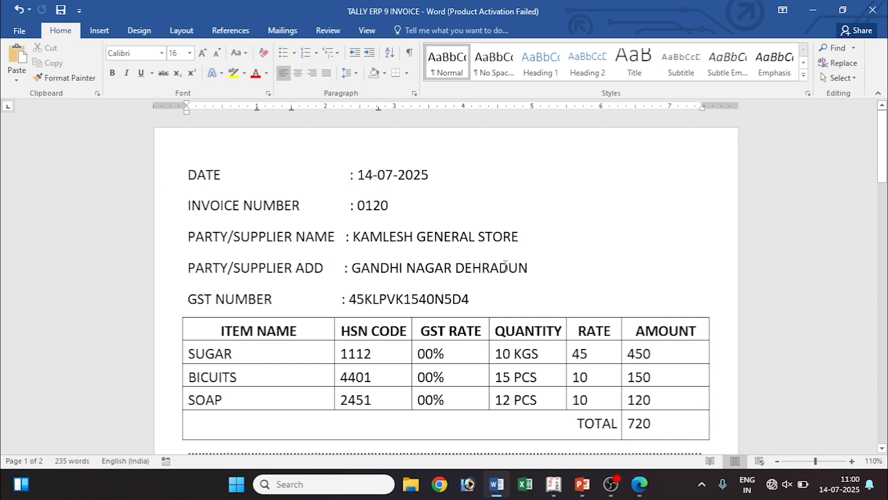
key(alt+Tab)
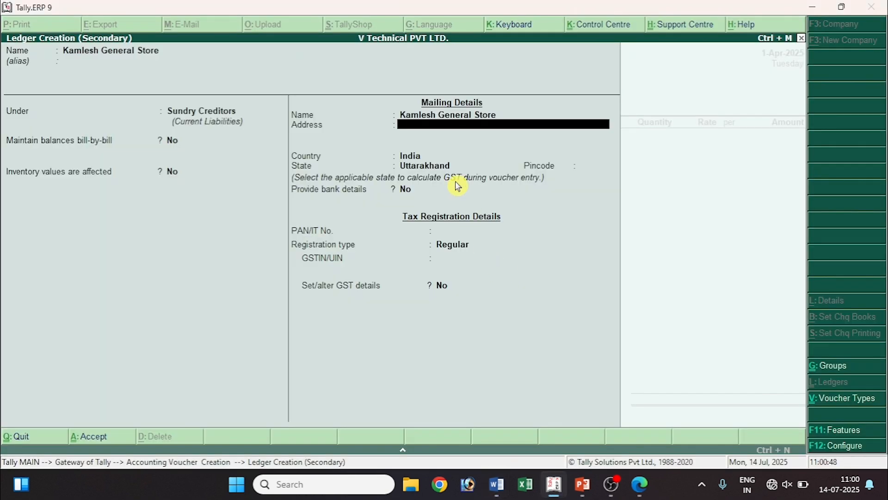
key(ctrl+alt+v)
key(Return)
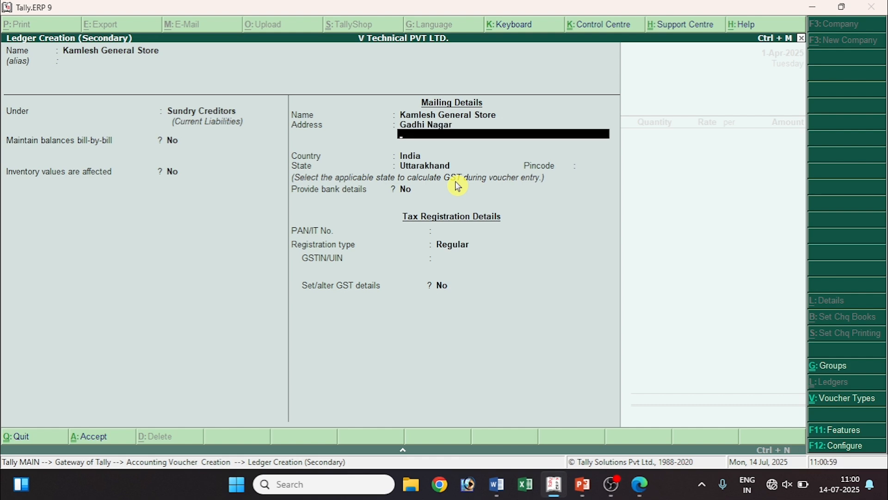
text(Dehradun)
key(Return)
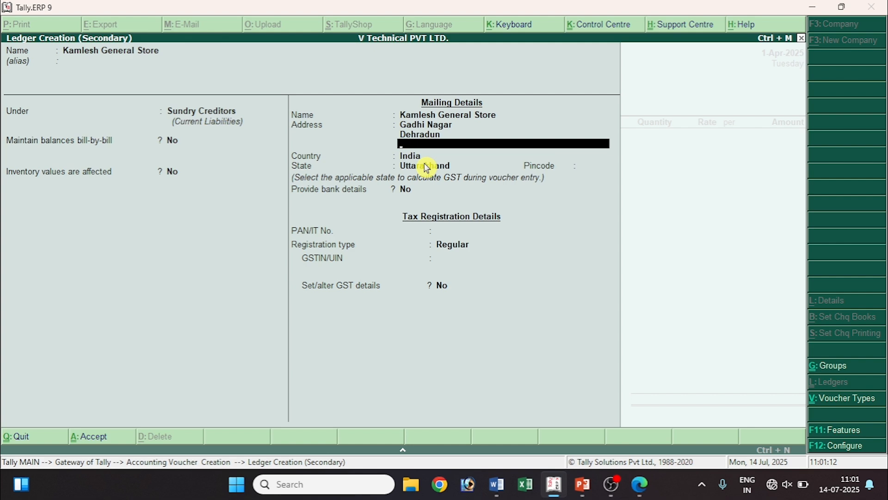
key(Return)
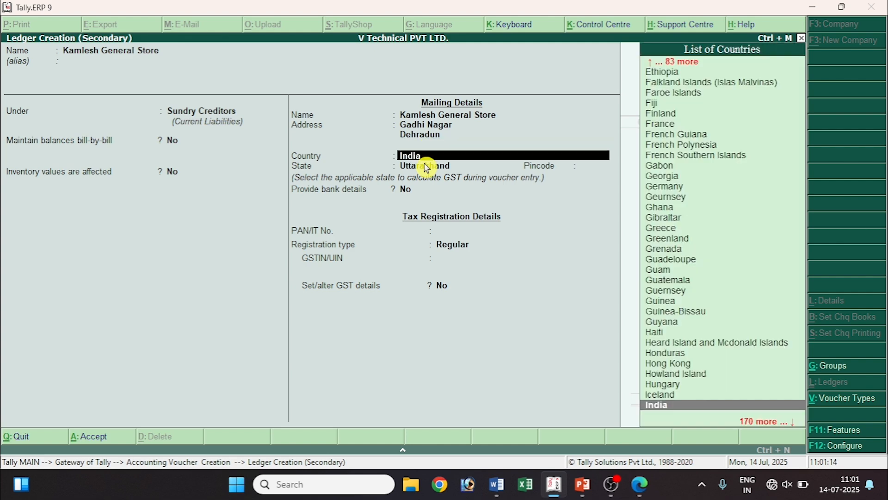
key(Return)
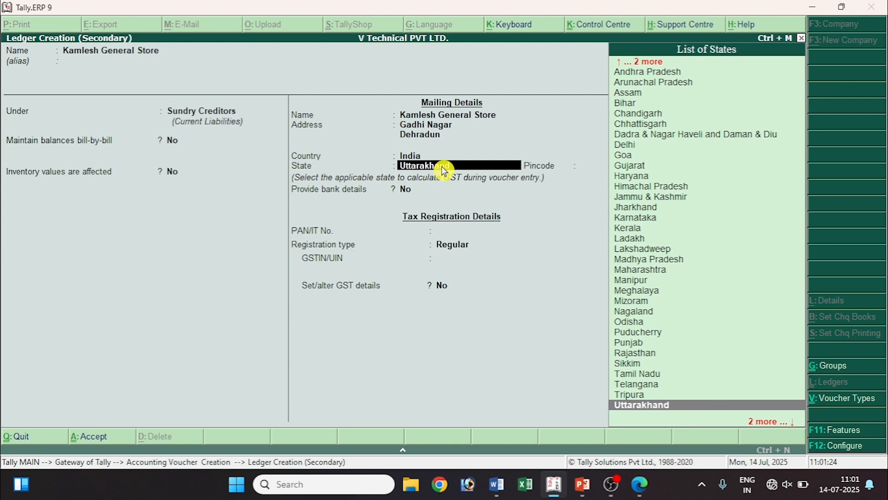
key(Return)
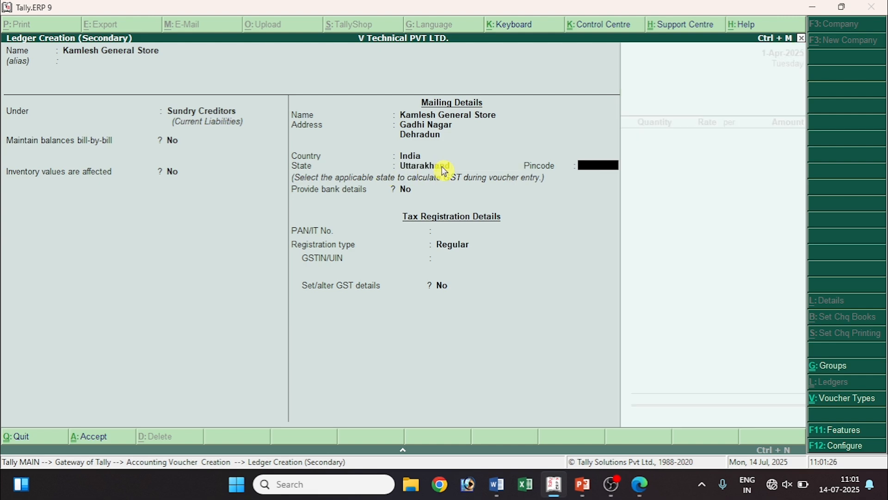
Check the Word invoice, fill in the supplier's postal pincode in the ledger, and leave bank details set to No
key(alt+Tab)
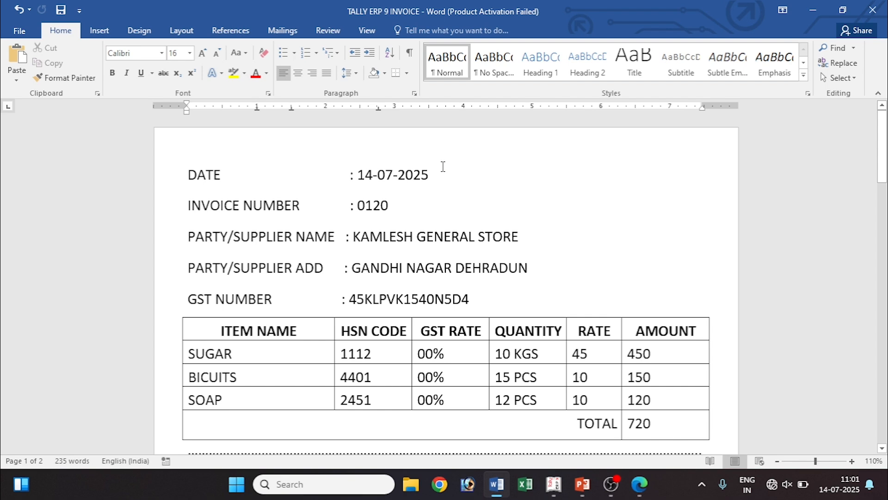
key(alt+Tab)
text(215420)
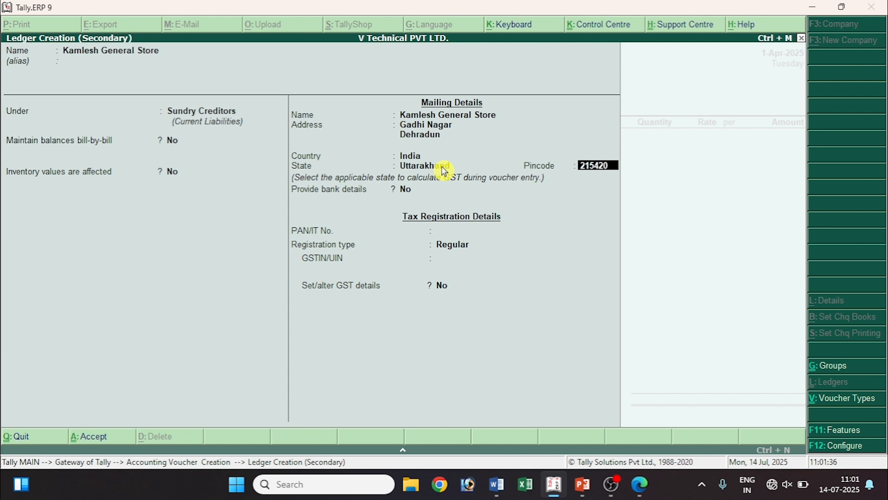
key(Return)
key(Return)
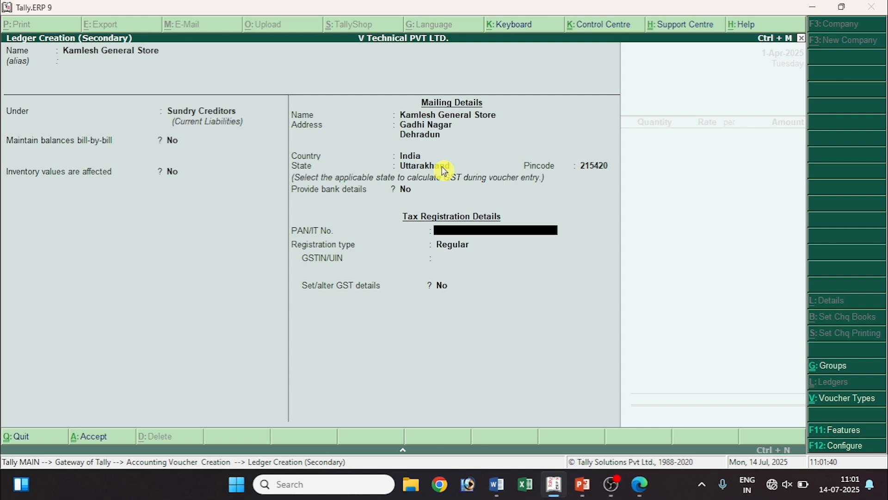
Leave the PAN blank, set registration type Regular, enter the supplier's GSTIN from the Word invoice, and save the ledger with GST details at No
key(Return)
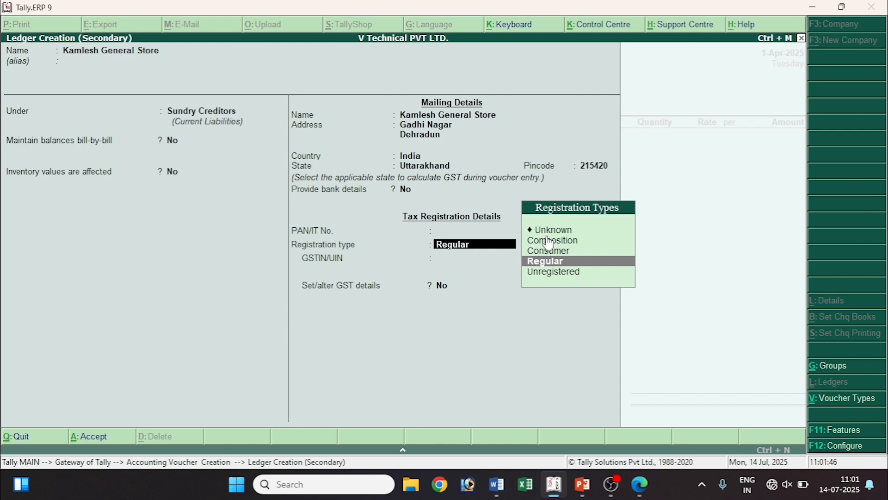
click(554, 263)
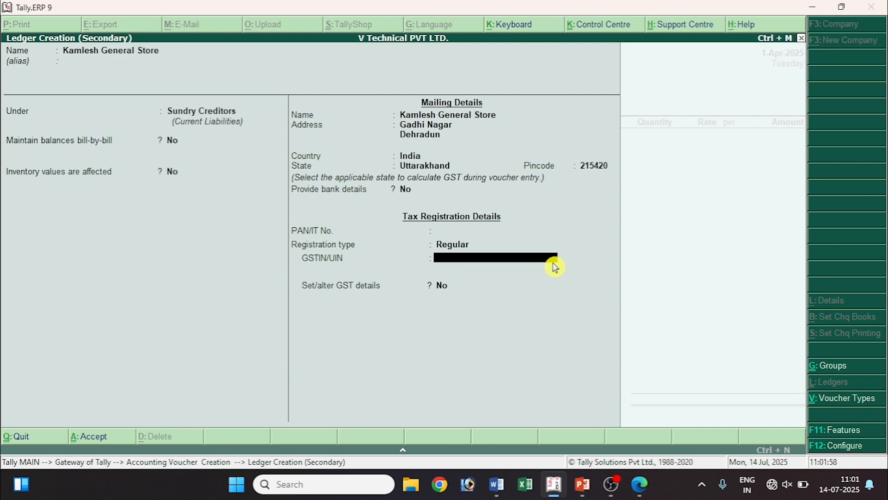
key(alt+Tab)
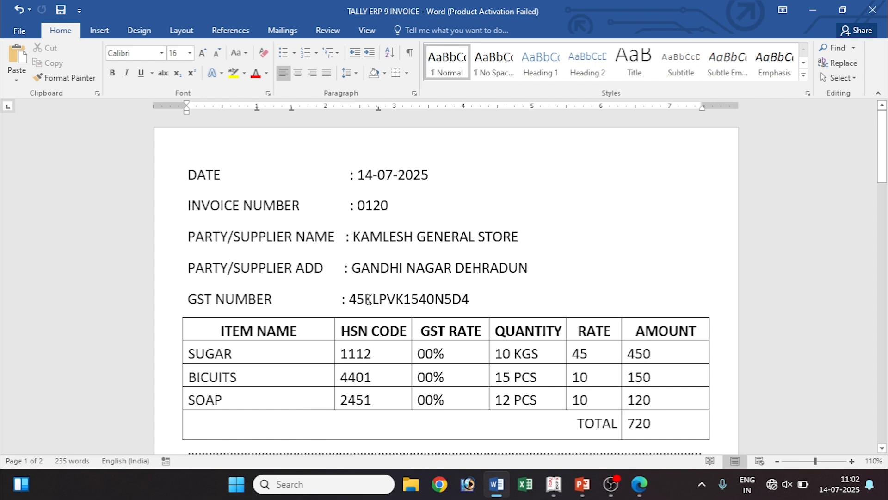
key(alt+Tab)
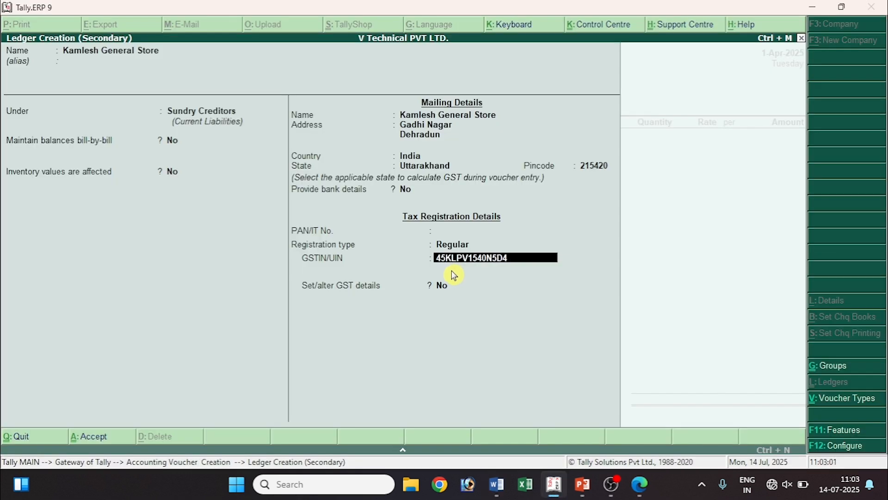
key(Return)
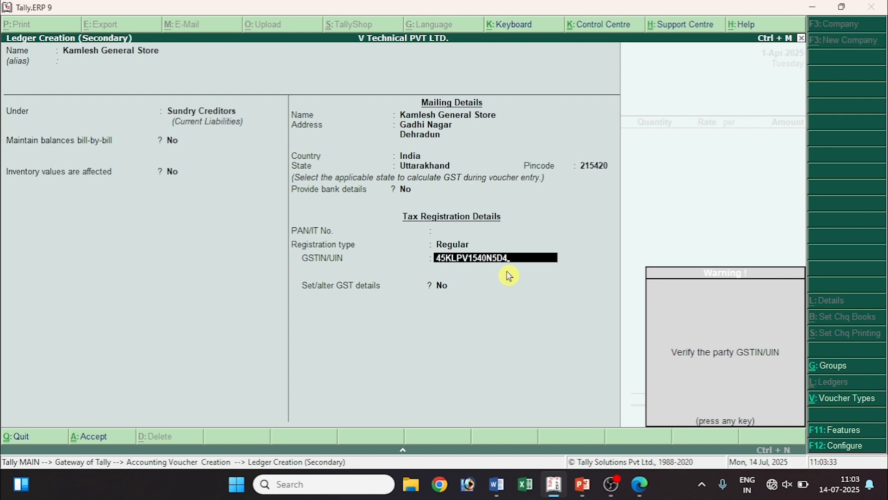
key(Return)
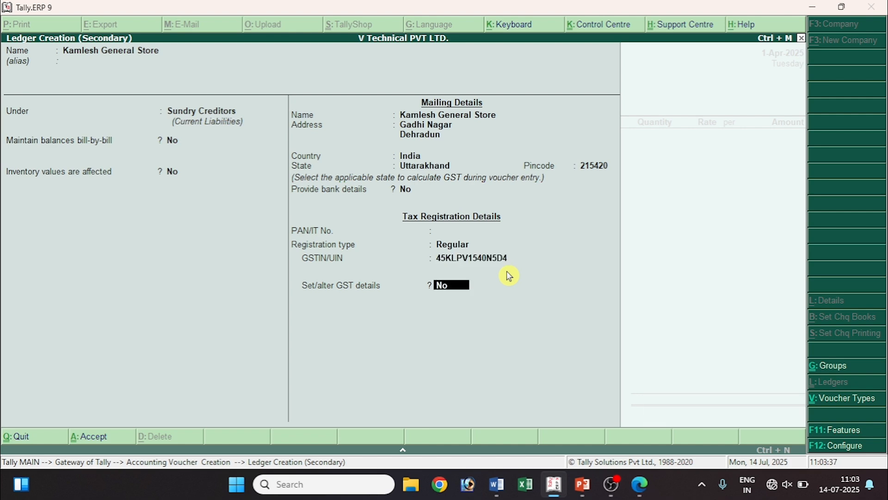
key(Return)
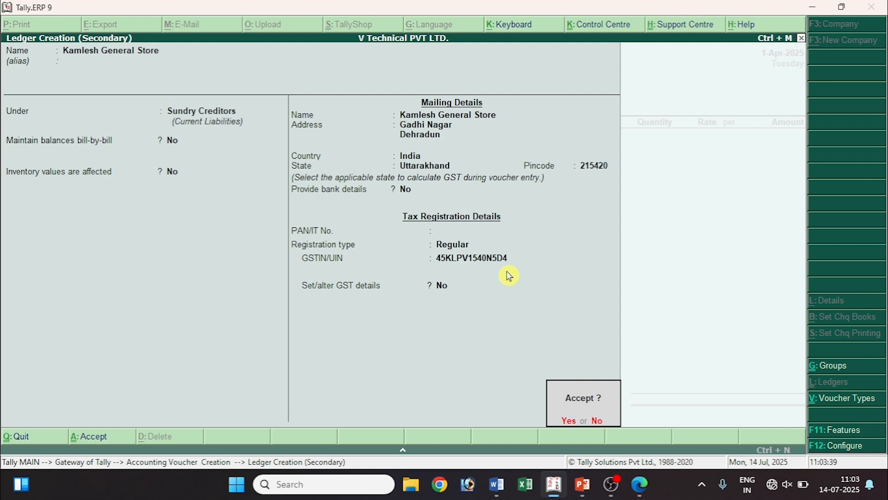
key(Return)
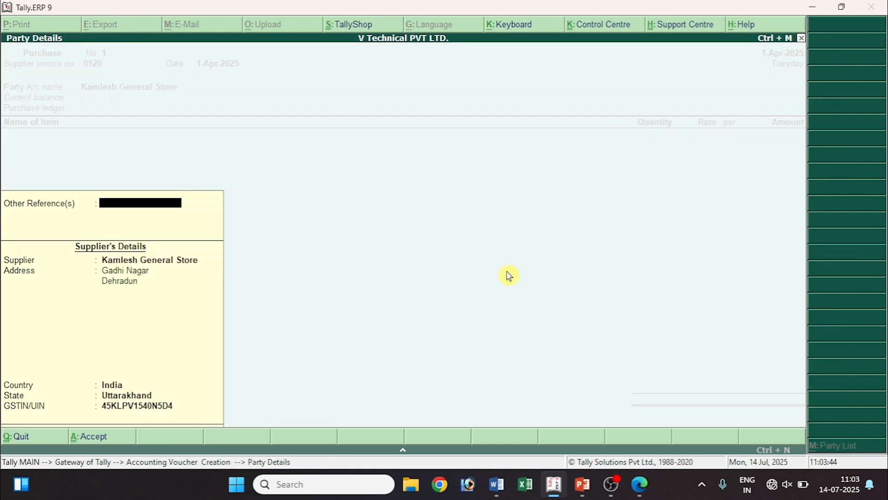
Accept the supplier's party details unchanged, leaving other references blank and keeping country India and state Uttarakhand
key(Return)
key(Return)
key(Return)
key(Return)
key(Return)
key(Return)
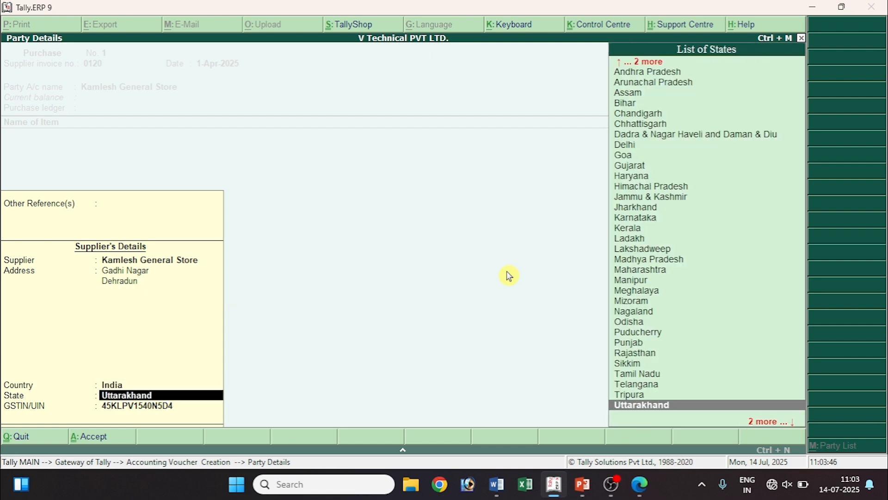
key(Return)
key(Return)
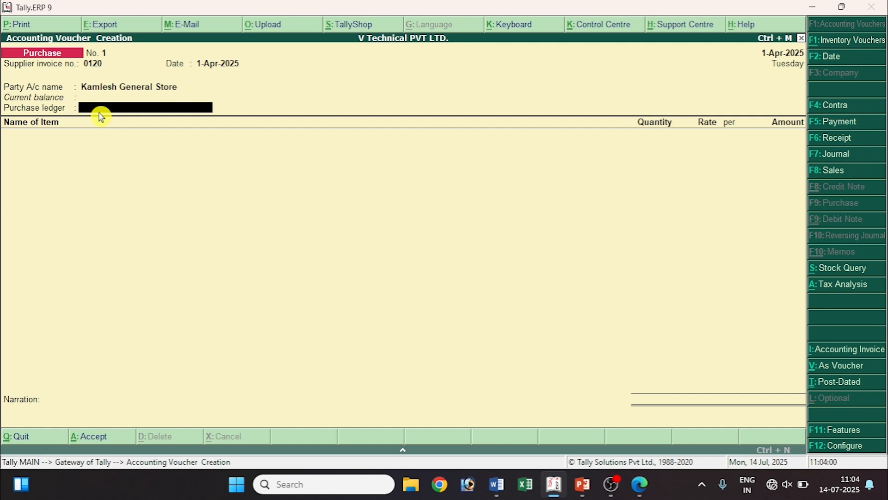
Reopen the party details for Kamlesh General Store from the purchase voucher and accept them again unchanged
key(BackSpace)
key(Return)
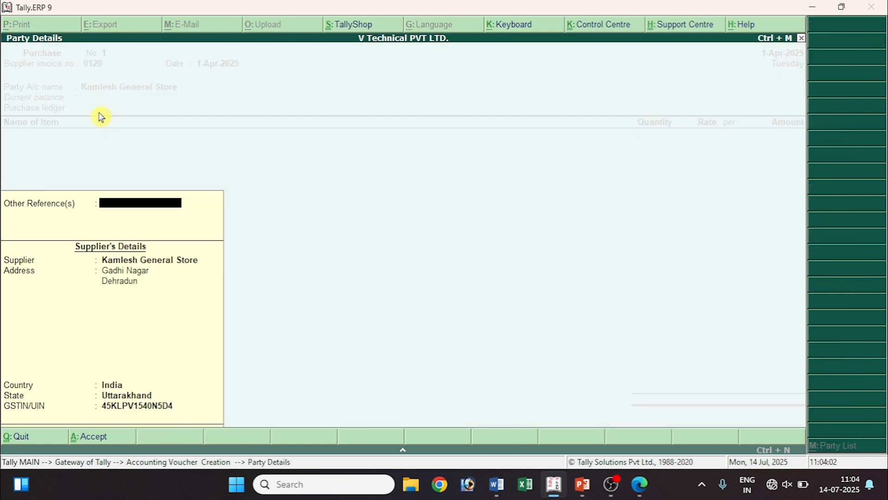
key(Return)
key(Return)
key(Return)
key(Return)
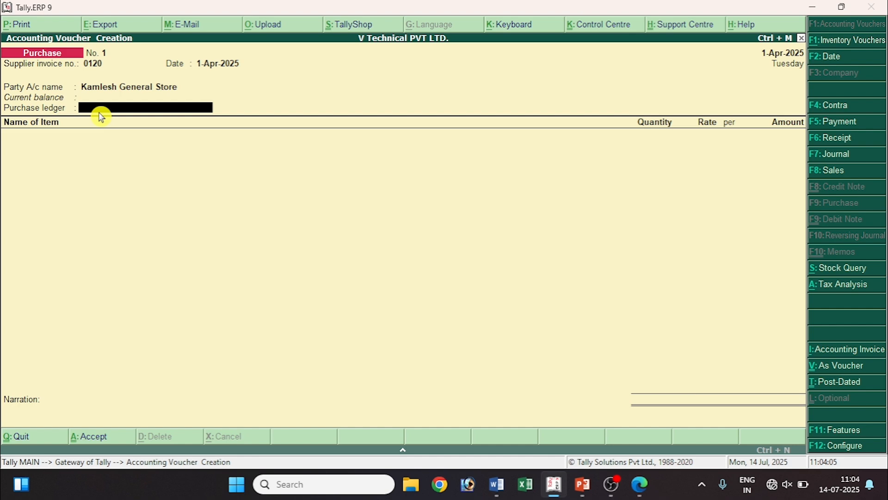
Start a purchase ledger named PURCHASE A/C 00% from the voucher, without an alias, and place it under Purchase Accounts
key(alt+c)
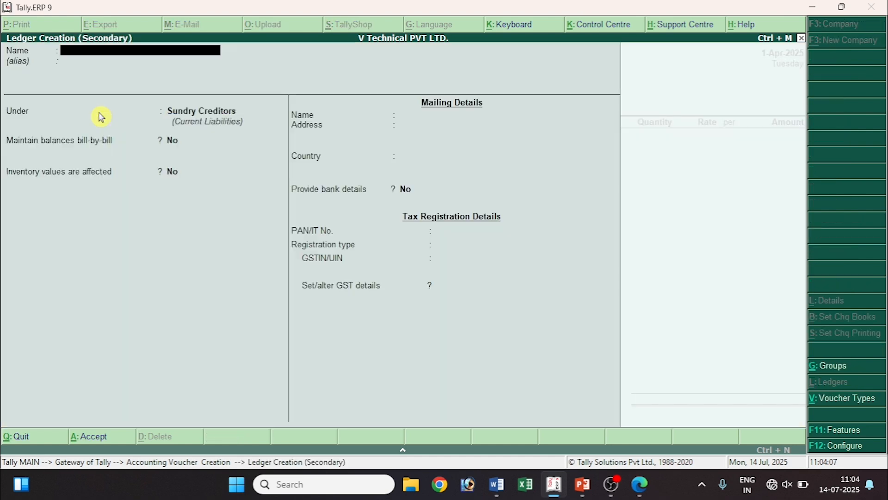
text(PURCHASE A/C)
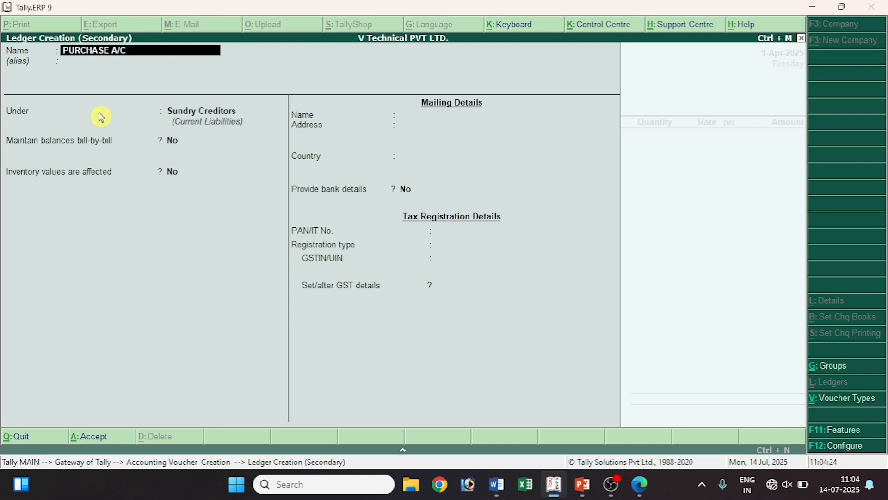
text(00%)
key(Return)
key(Return)
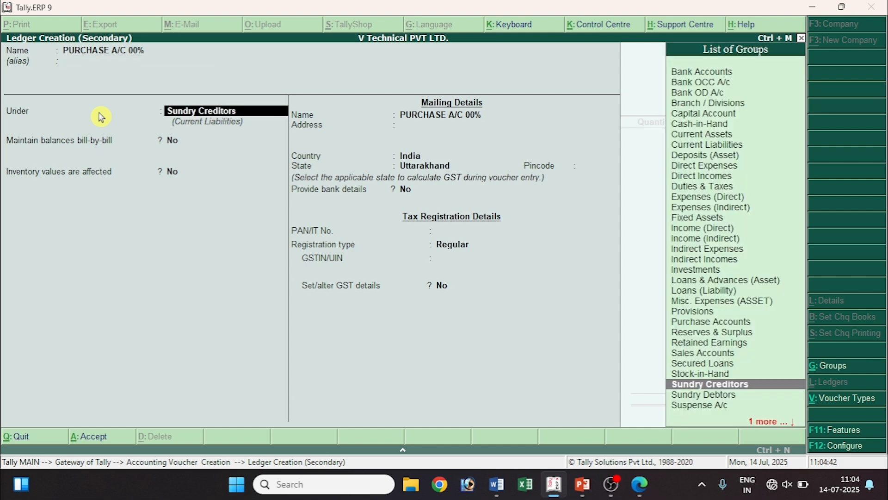
text(PURCHASE)
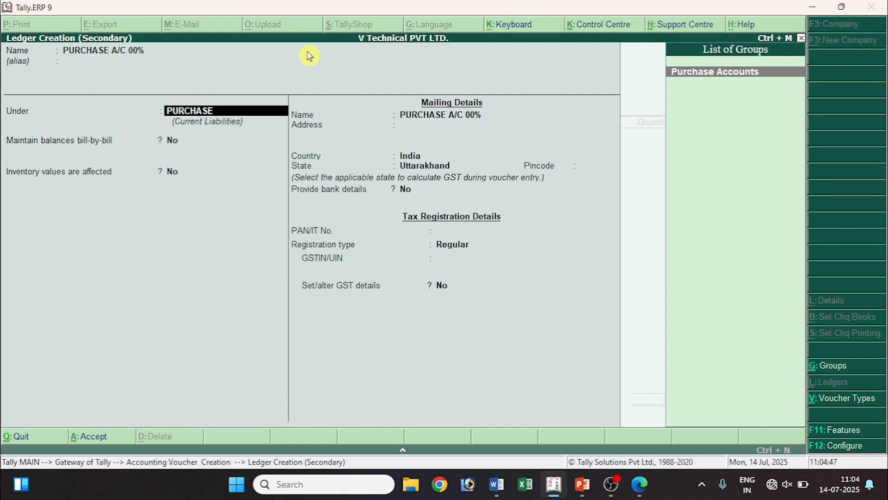
click(716, 79)
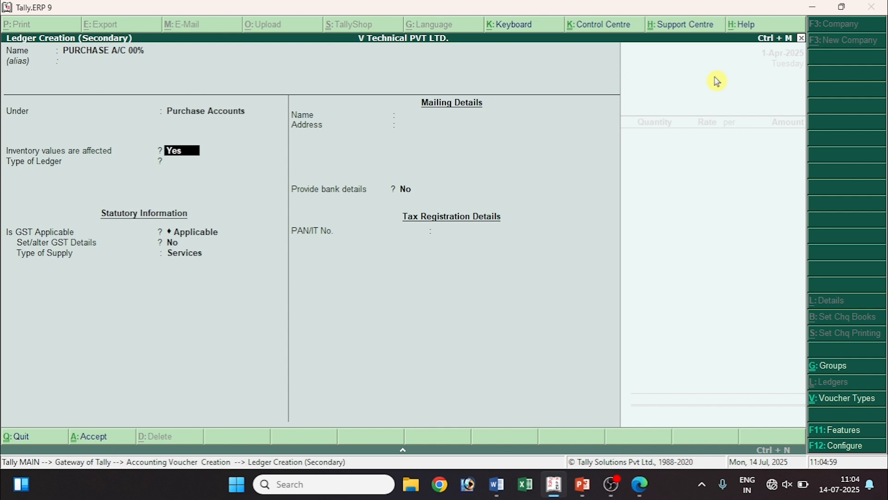
Keep inventory values affected at Yes, the type of ledger at Not Applicable and GST at Applicable for the purchase ledger
key(Return)
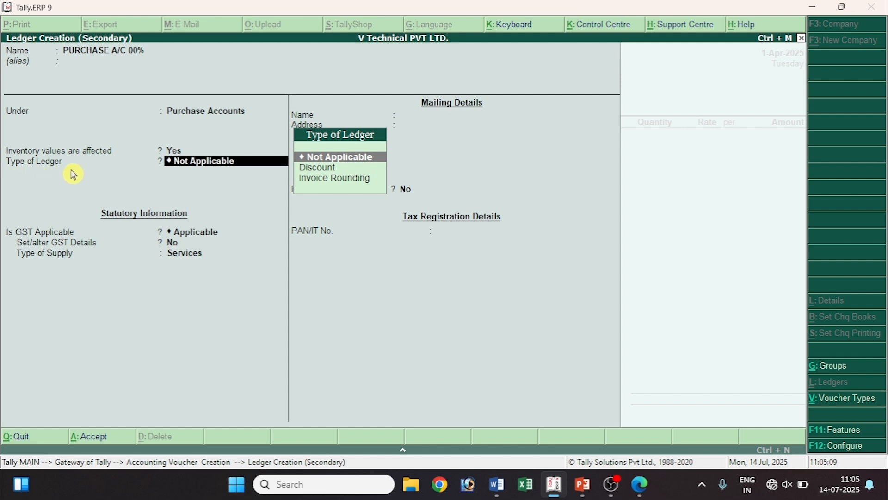
key(Return)
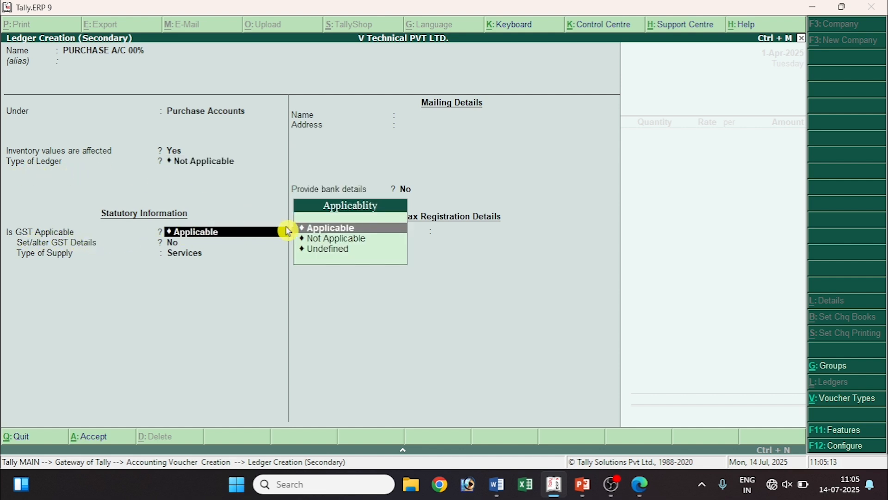
key(Return)
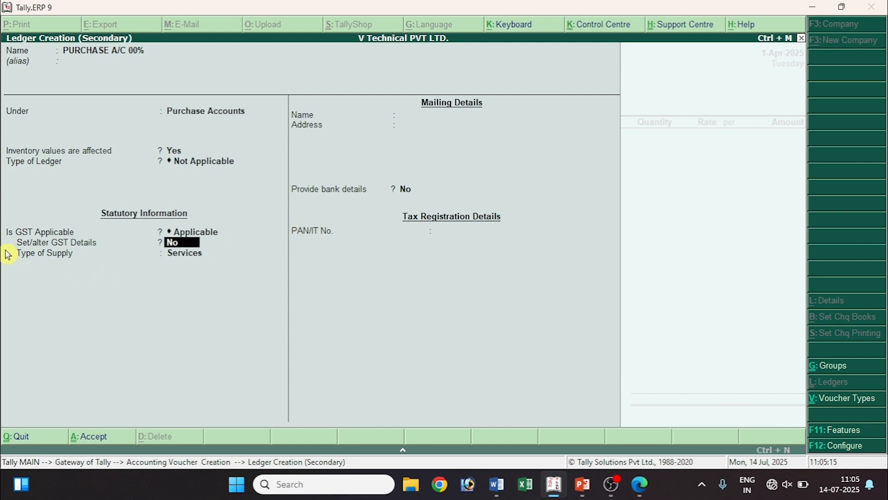
Leave GST details at No, set the type of supply to Goods, and save the purchase ledger without bank details
click(164, 253)
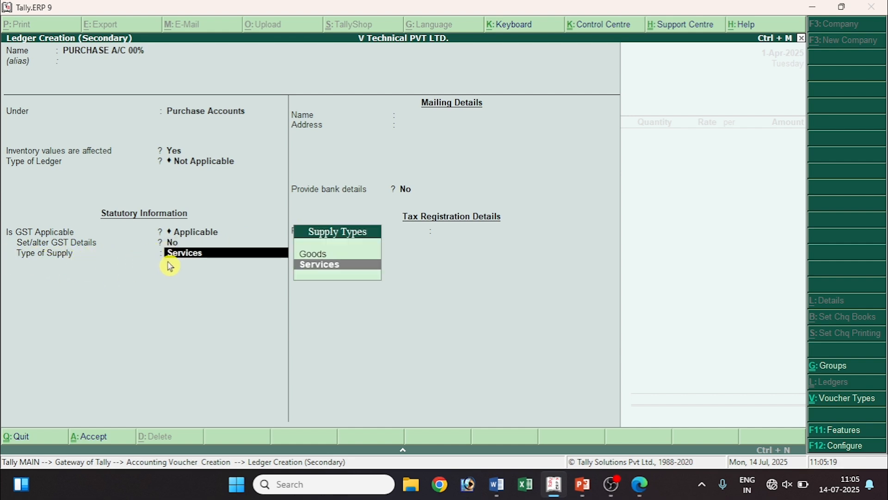
key(Up)
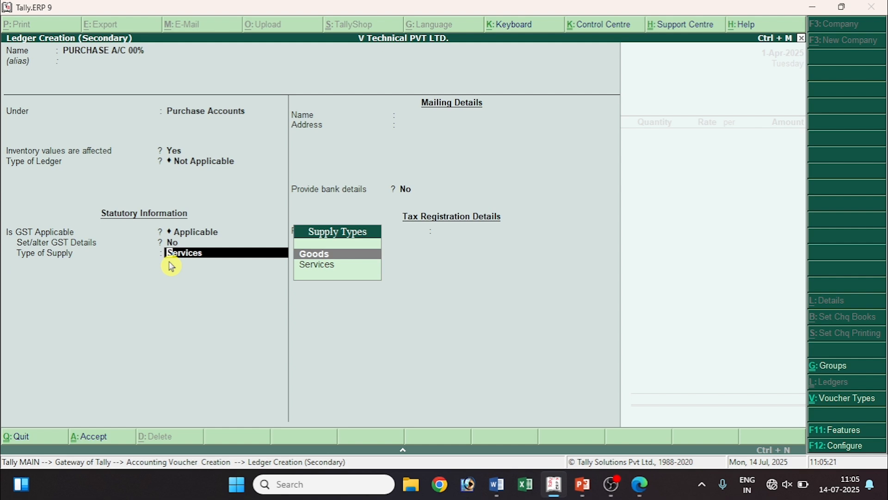
key(Return)
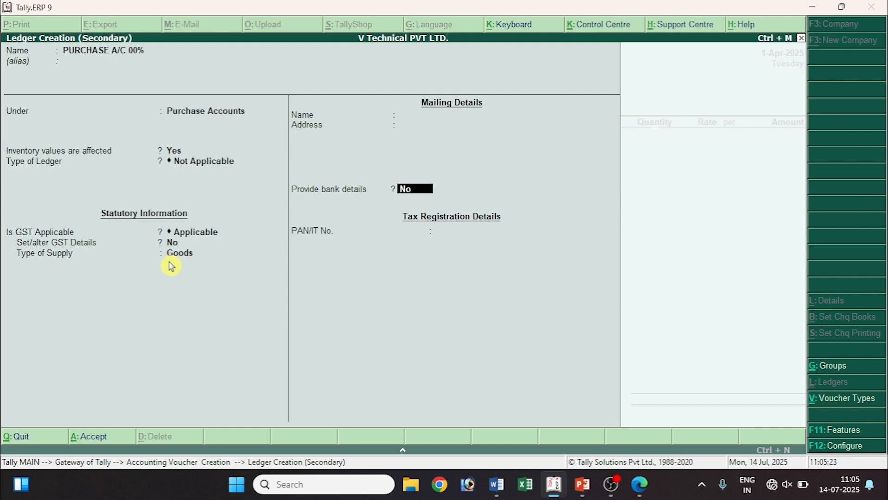
key(Return)
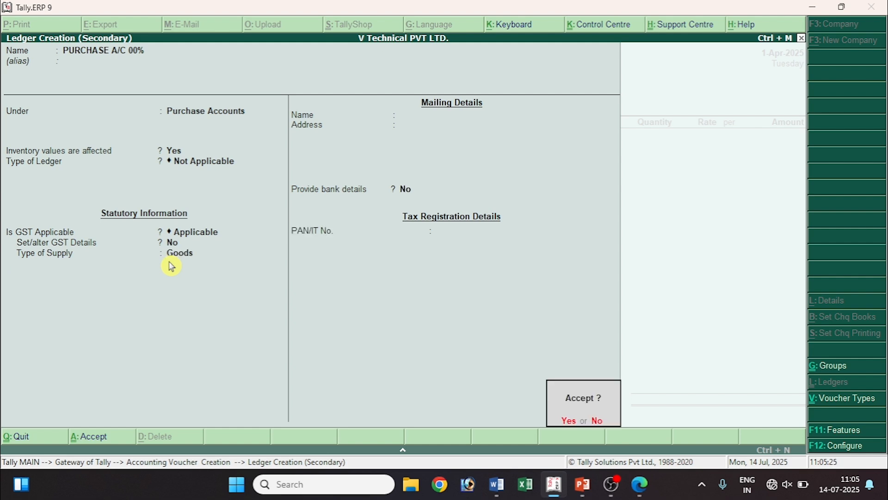
key(y)
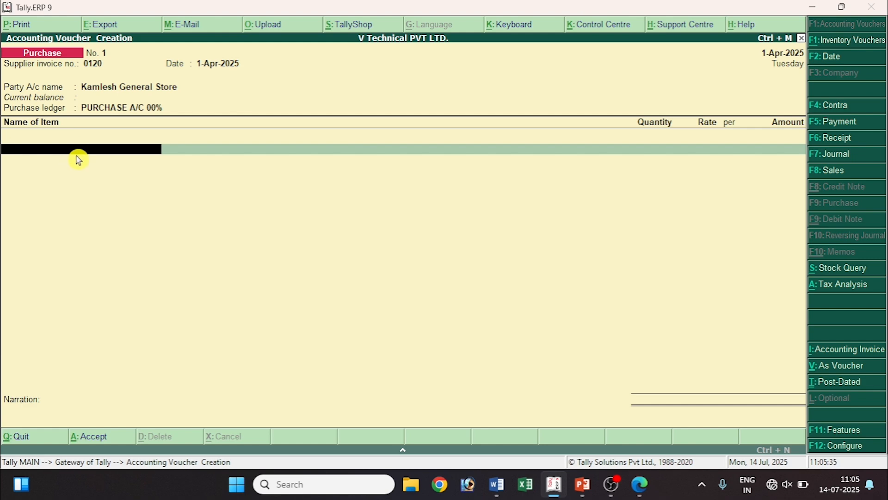
Start a stock item from the voucher, check the Word invoice, and name the item Sugar without an alias under Primary
key(space)
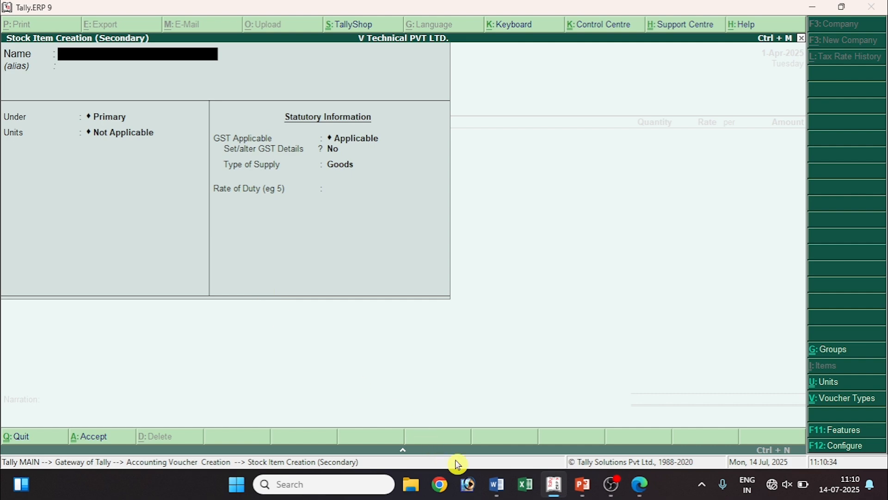
click(499, 471)
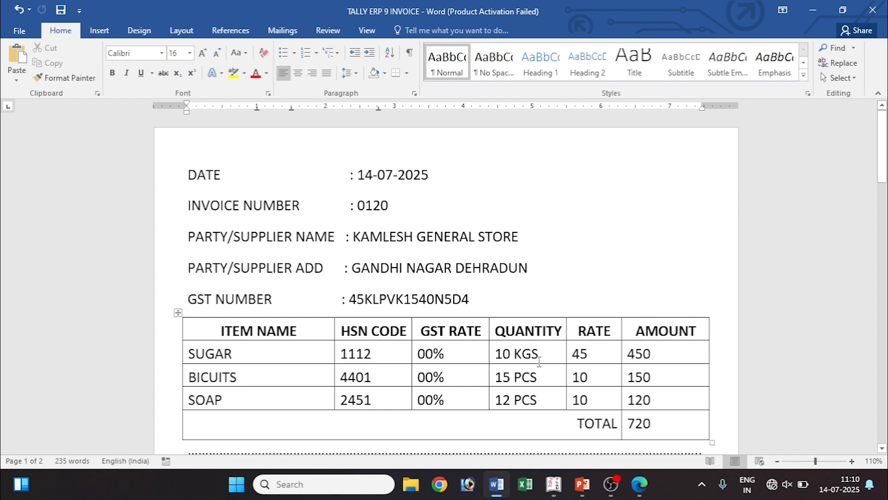
click(814, 9)
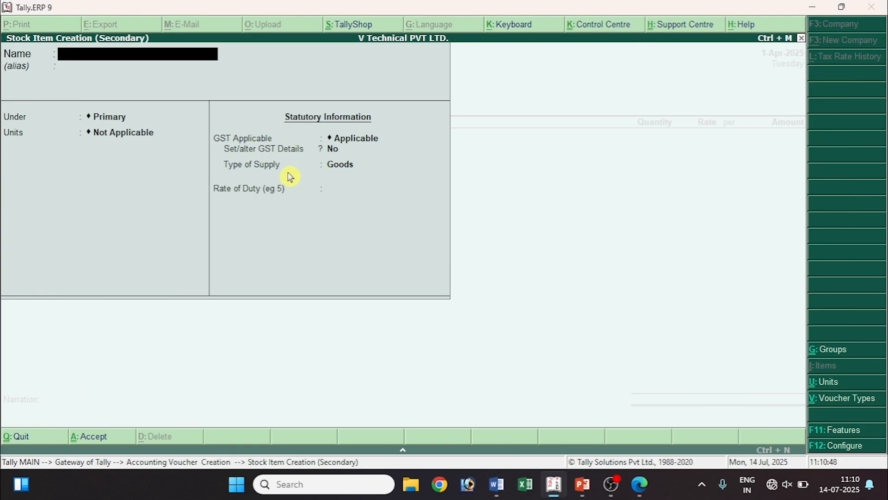
text(Sugar)
key(Return)
key(Return)
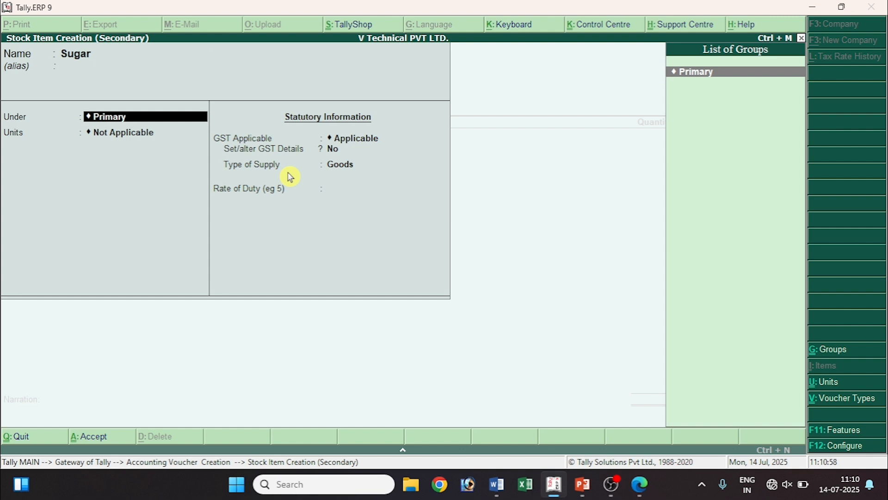
key(Return)
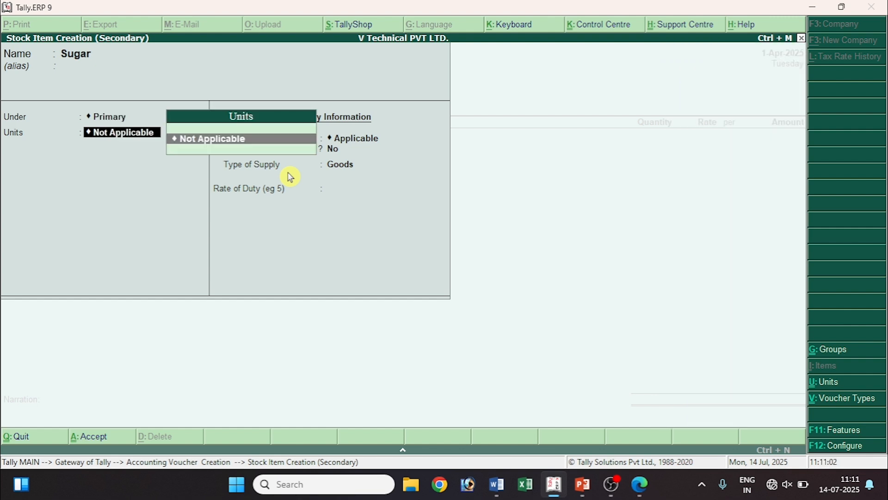
Start a simple unit of measure from the stock item with the symbol KGS and the formal name KILOGRAMS
key(alt+c)
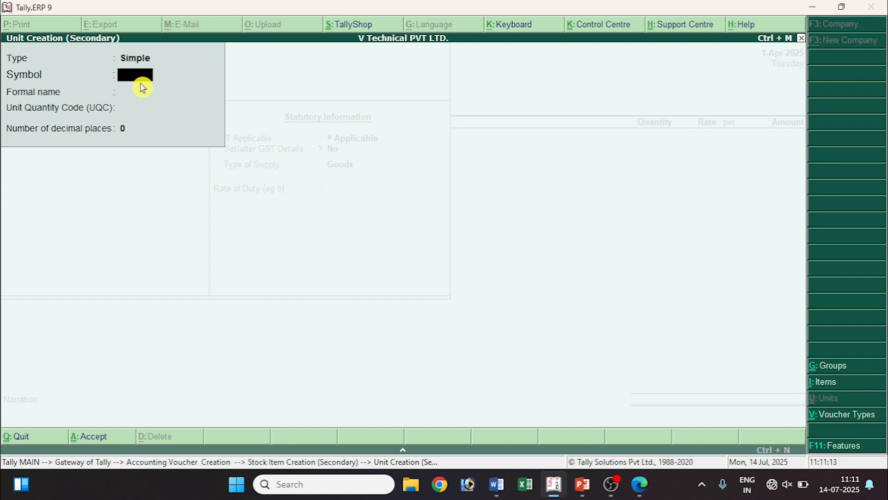
text(G)
key(BackSpace)
text(KGS)
key(Return)
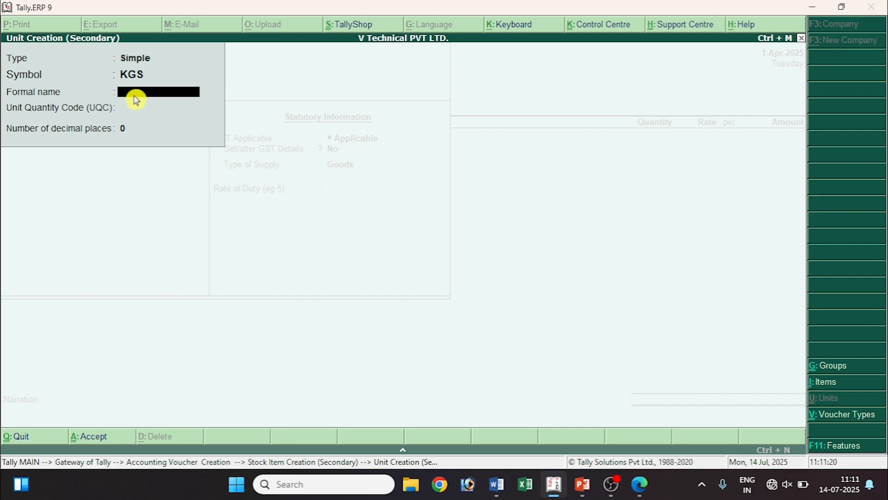
text(KILOGRAM)
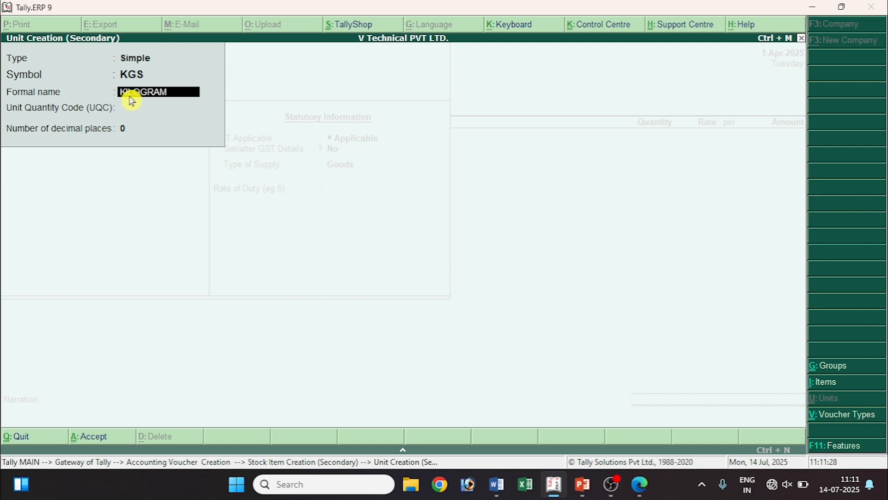
text(S)
key(Return)
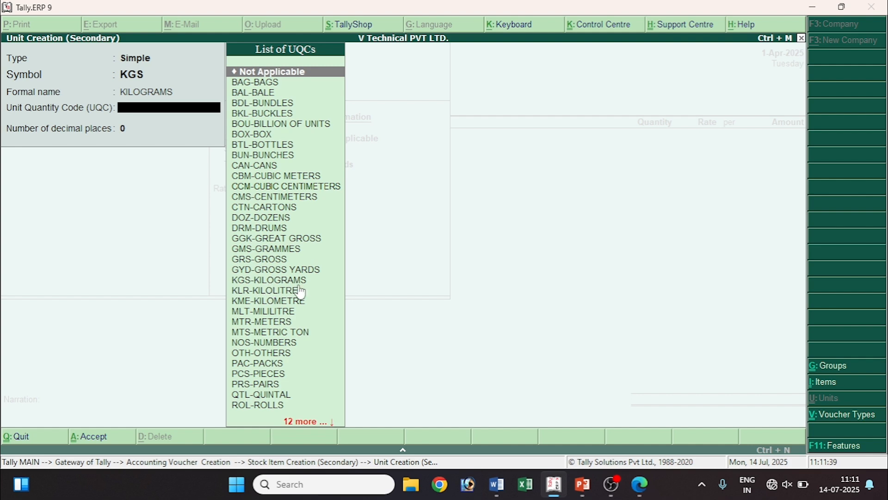
Set the unit quantity code to KGS-KILOGRAMS, keep 0 decimal places, and save the unit
text(KGS)
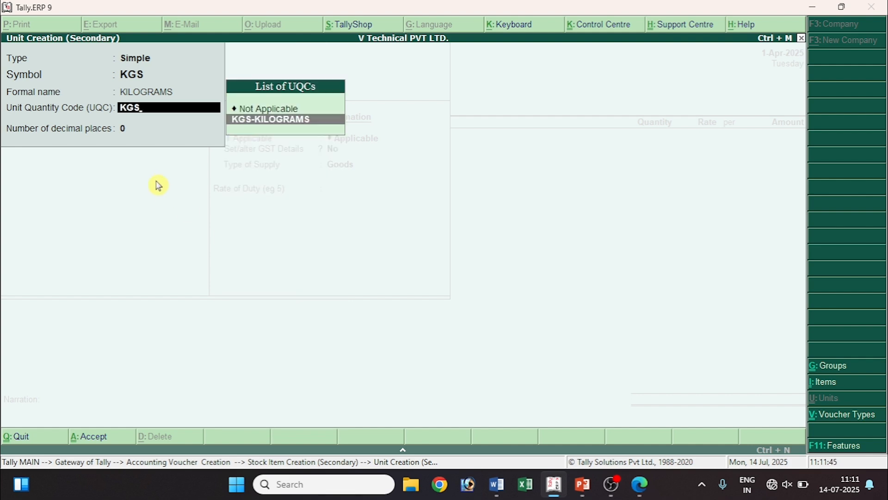
key(Return)
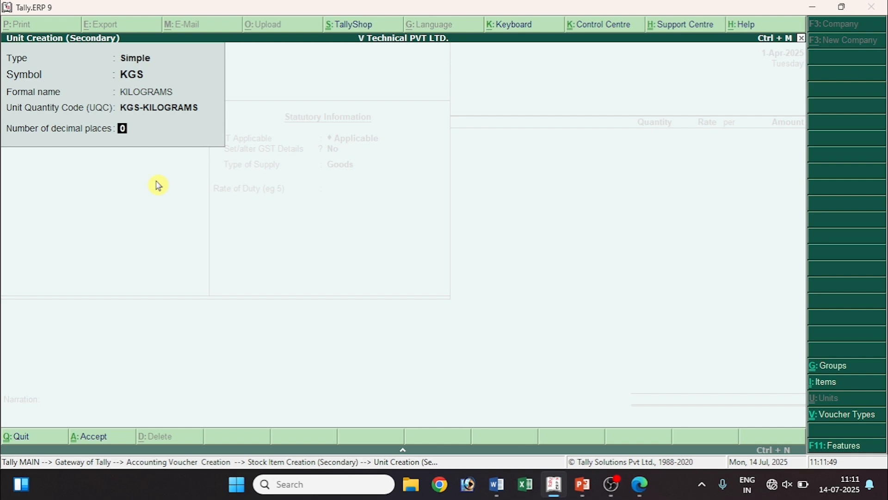
key(Return)
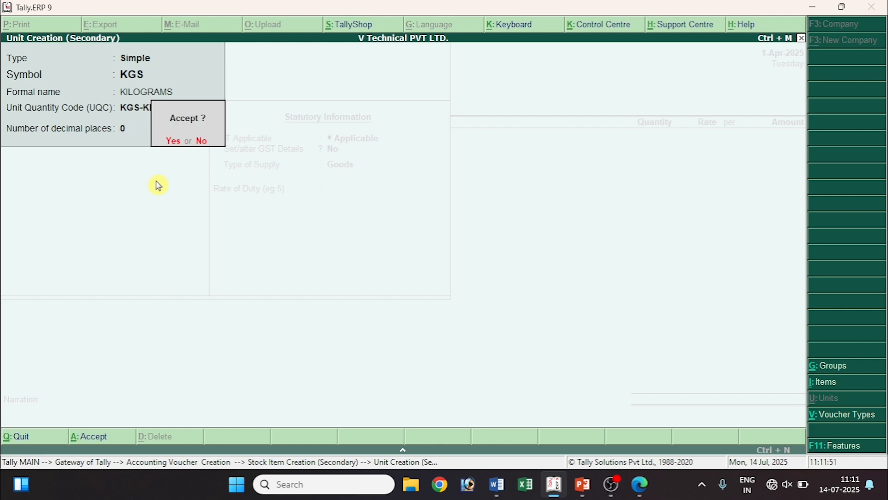
key(Return)
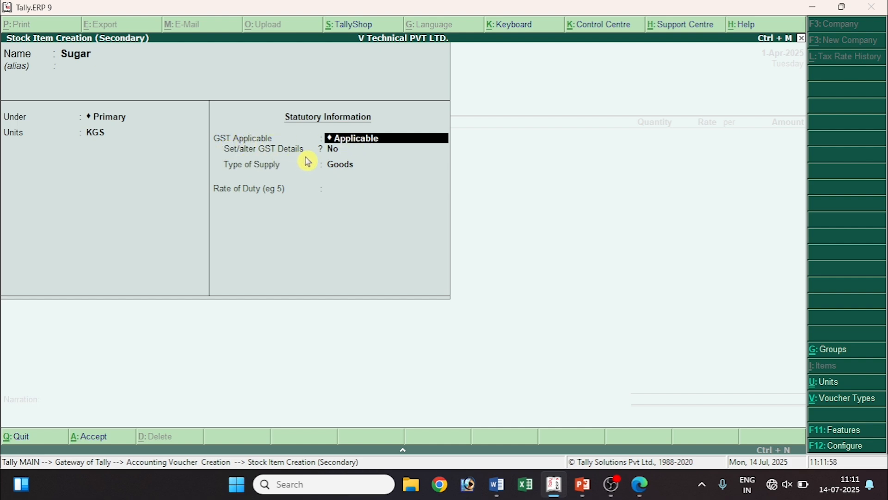
Enable GST details for Sugar, check the HSN code in the Word invoice, and enter HSN/SAC 1112 without a description
click(340, 150)
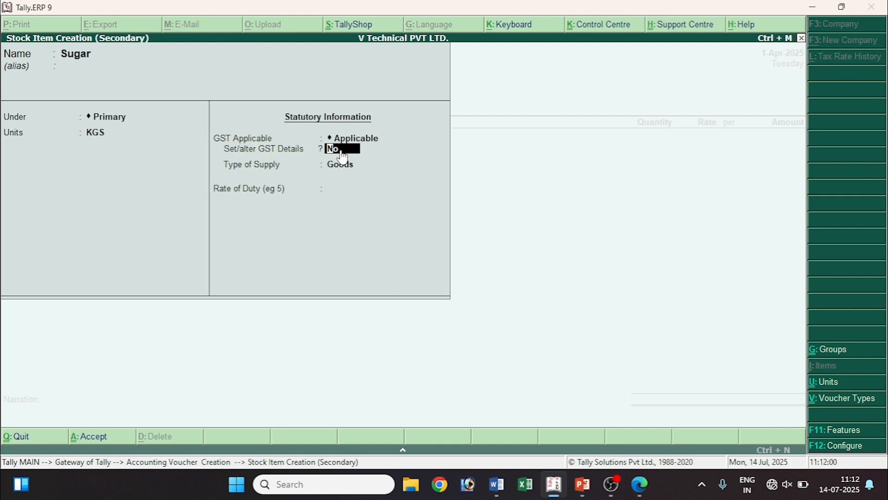
text(YES)
key(Return)
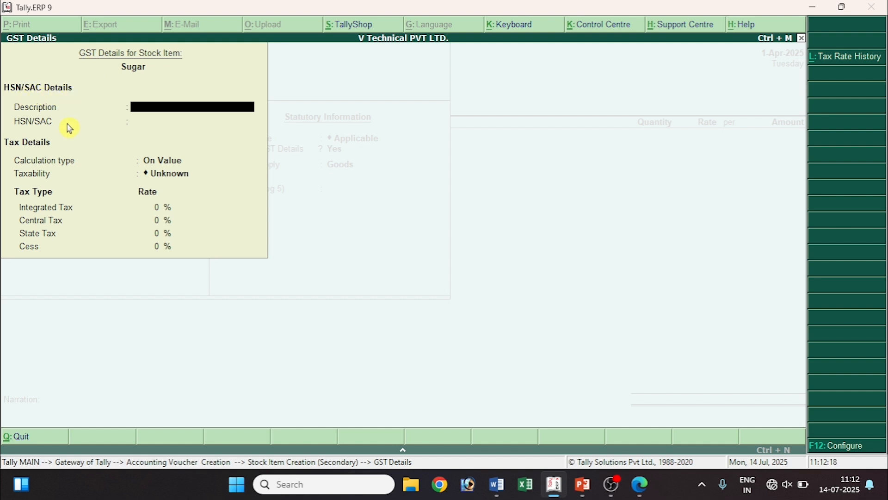
key(Return)
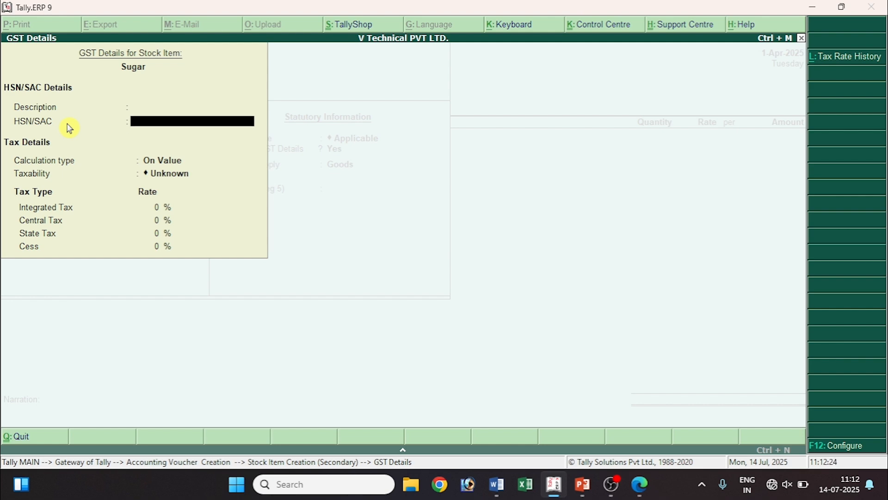
key(alt+Tab)
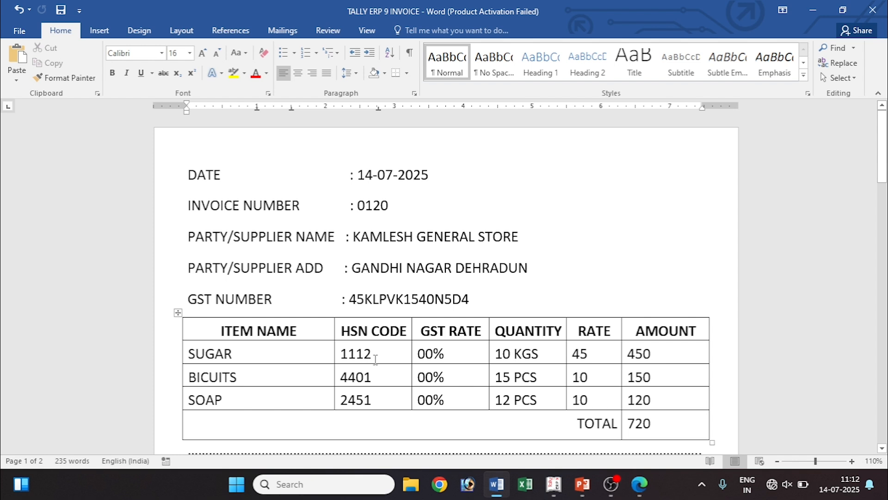
key(alt+Tab)
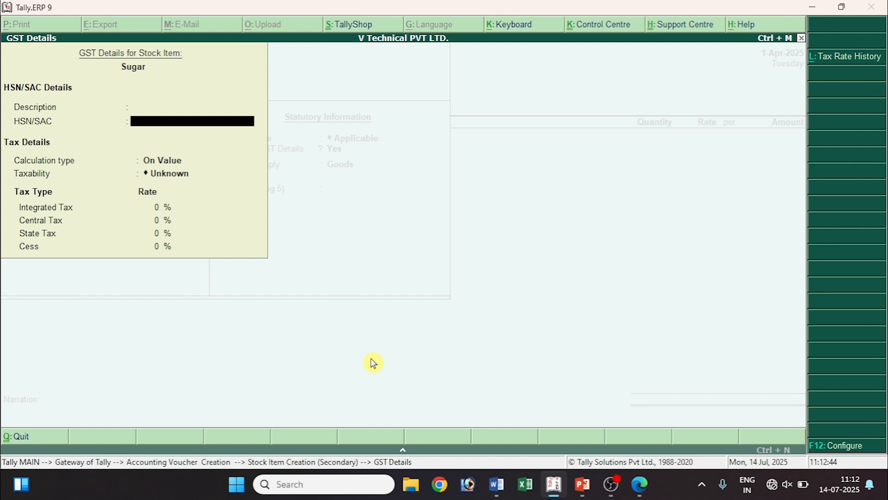
text(1111)
key(BackSpace)
text(2)
key(Return)
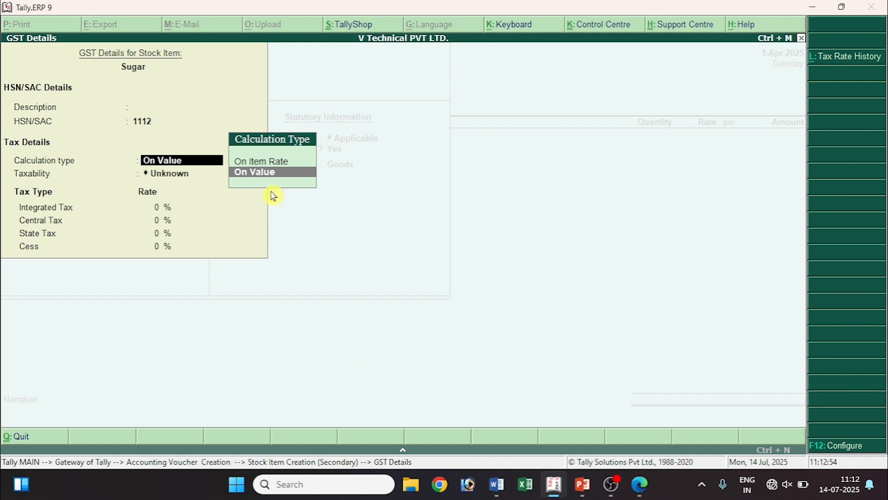
Keep Sugar's GST calculation type at On Value and set its taxability to Exempt
key(Return)
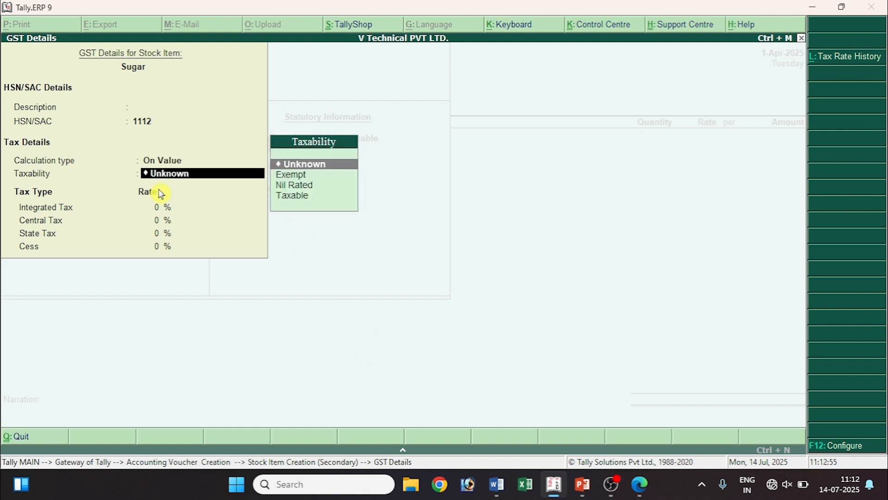
key(Down)
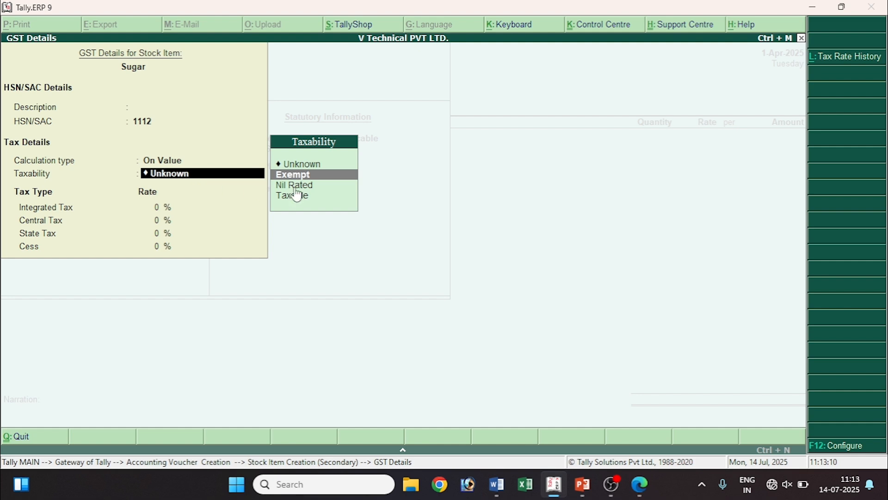
key(Return)
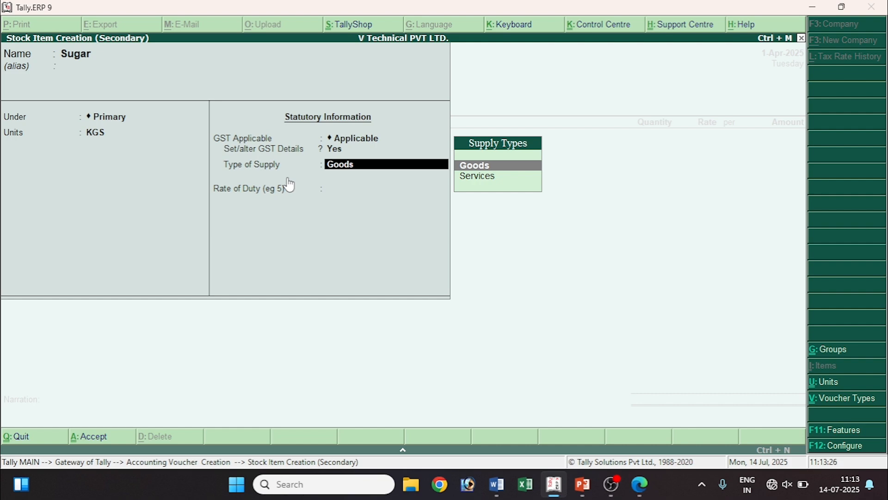
Reopen Sugar's GST details and configure HSN/SAC details and the display of all GST tax types to No
key(BackSpace)
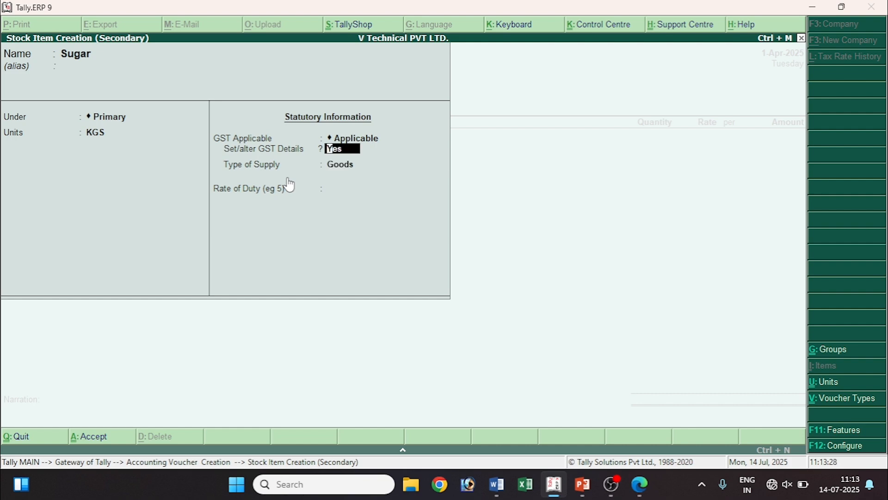
key(Return)
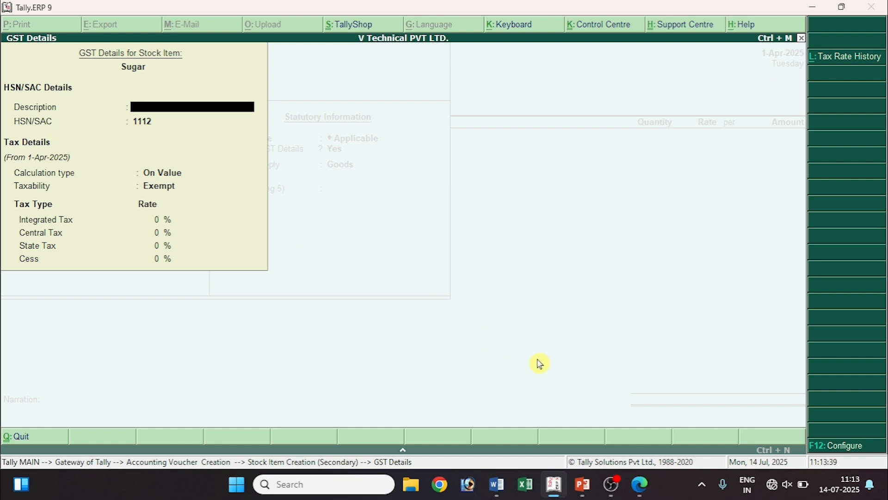
click(823, 451)
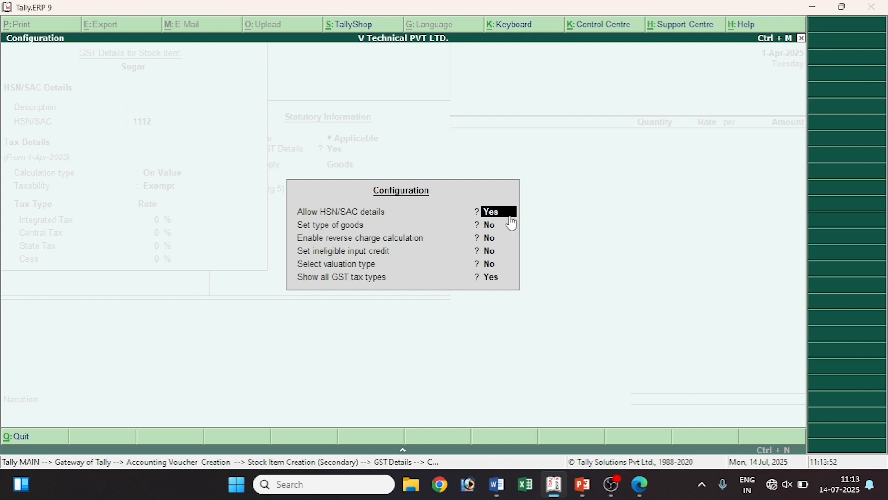
text(NO)
key(Return)
key(Return)
key(Return)
key(Return)
key(Return)
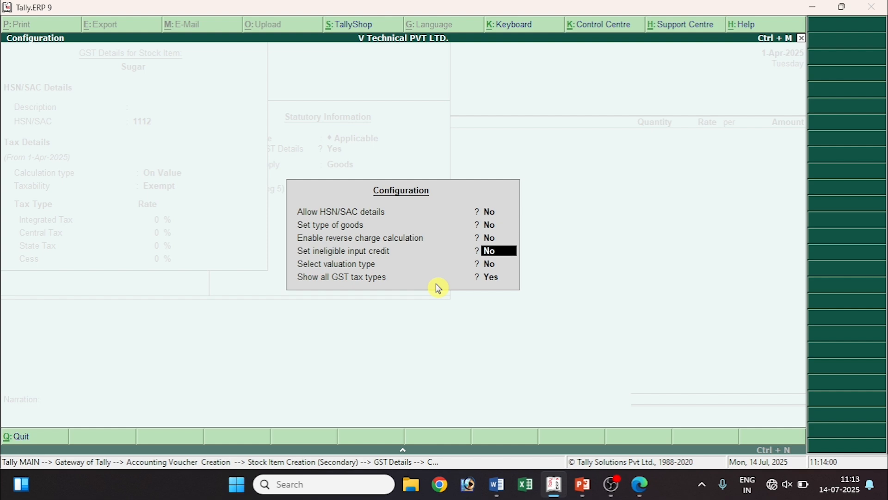
text(NO)
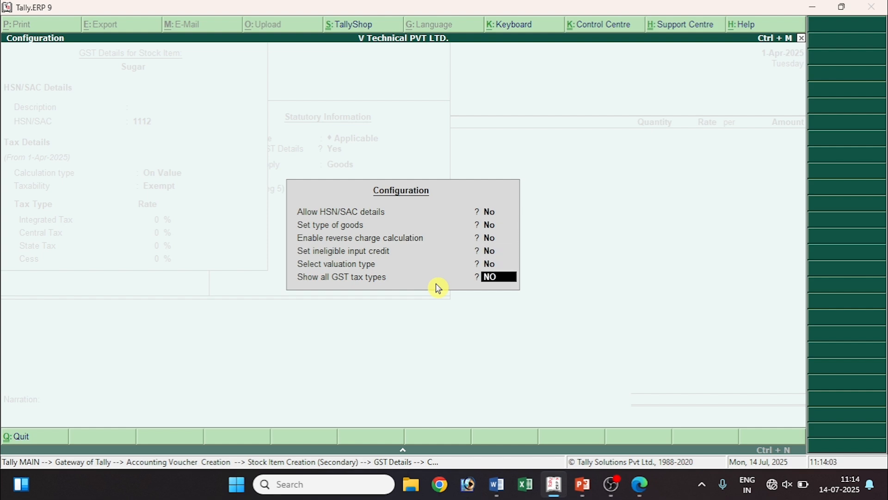
key(Return)
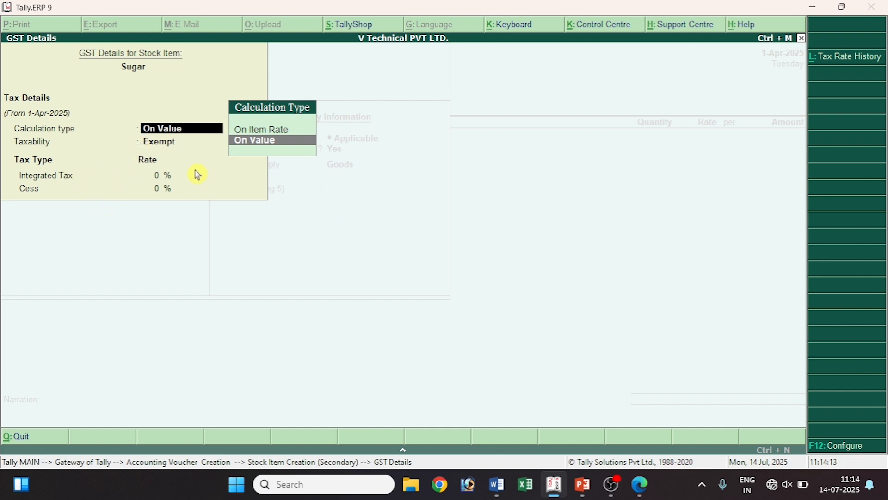
Set Allow HSN/SAC details and Show all GST tax types back to Yes in the GST details configuration
click(819, 449)
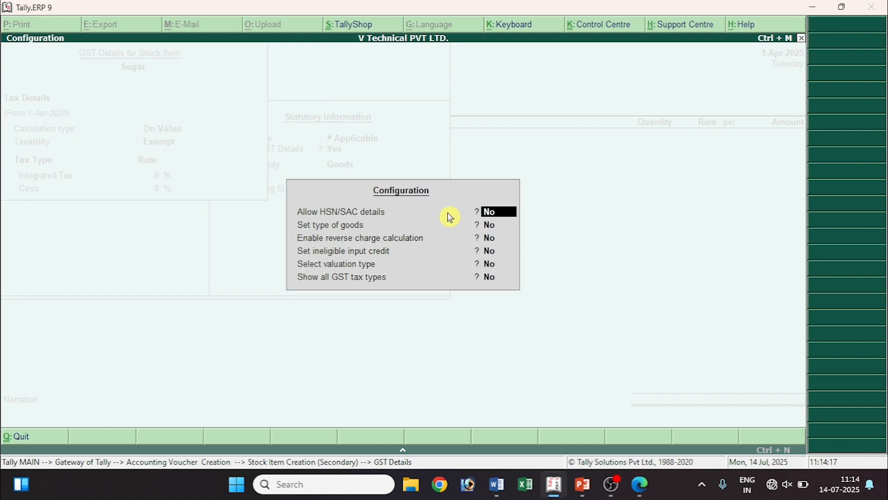
text(yes)
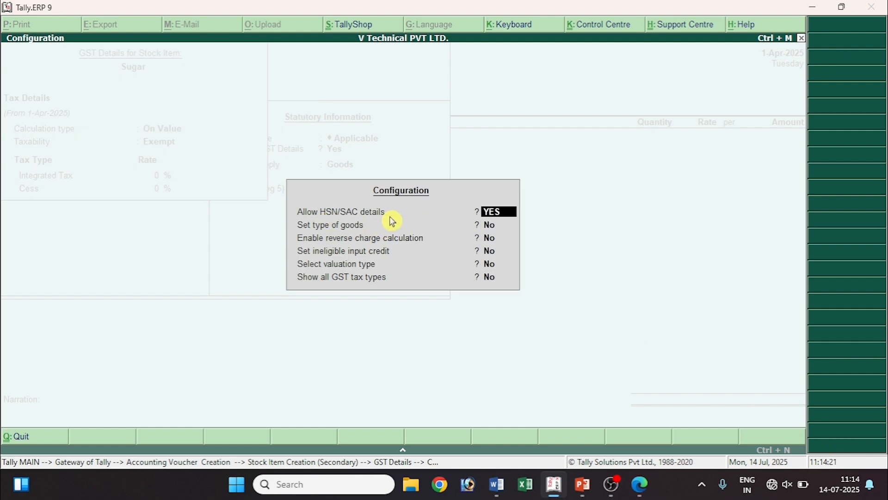
click(491, 280)
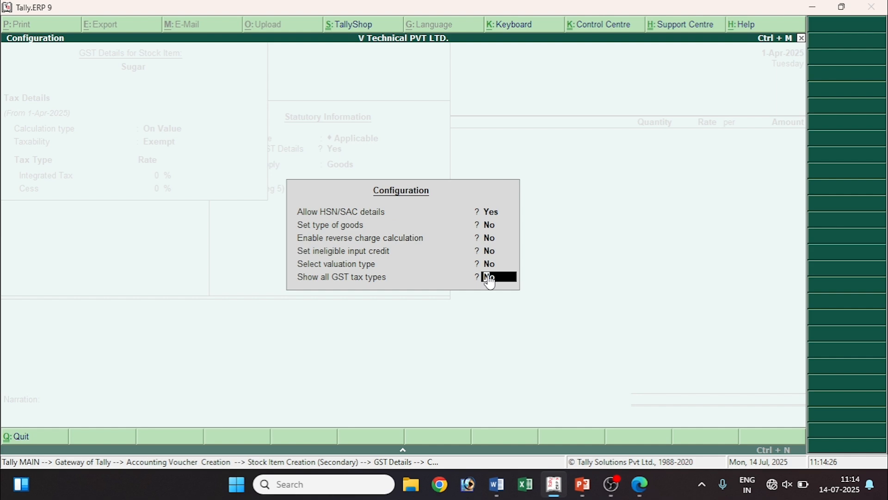
text(yes)
key(Return)
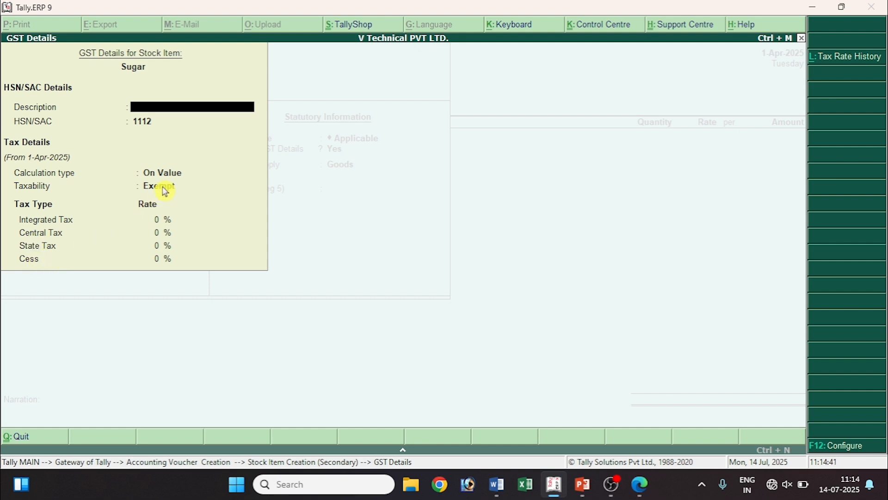
Accept Sugar's GST details, keep the type of supply at Goods, and save the stock item without entering a rate of duty
key(Return)
key(Return)
key(Return)
key(Return)
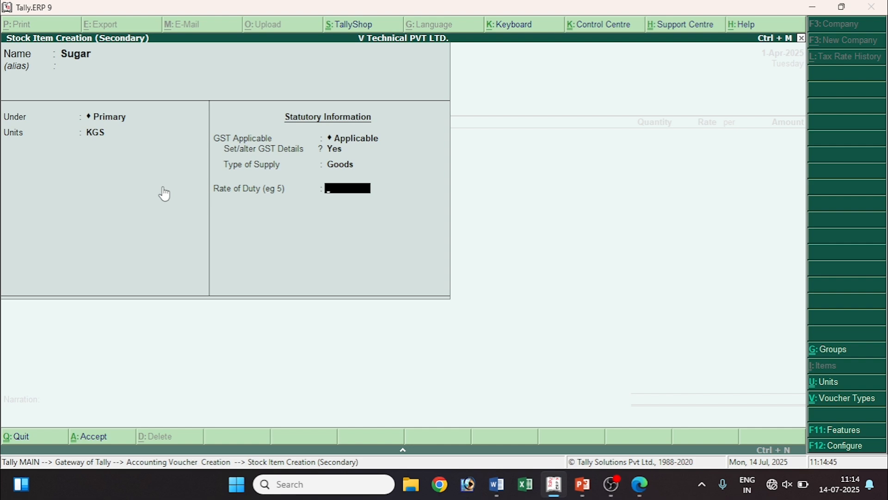
key(Return)
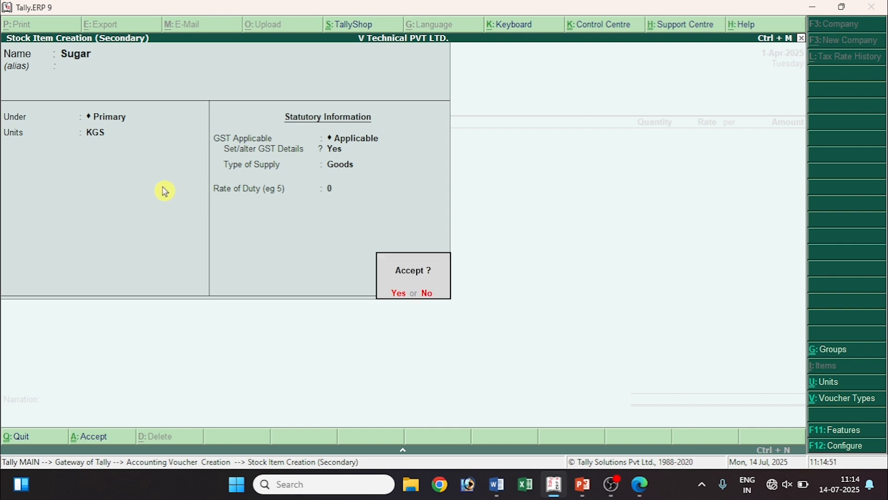
key(Return)
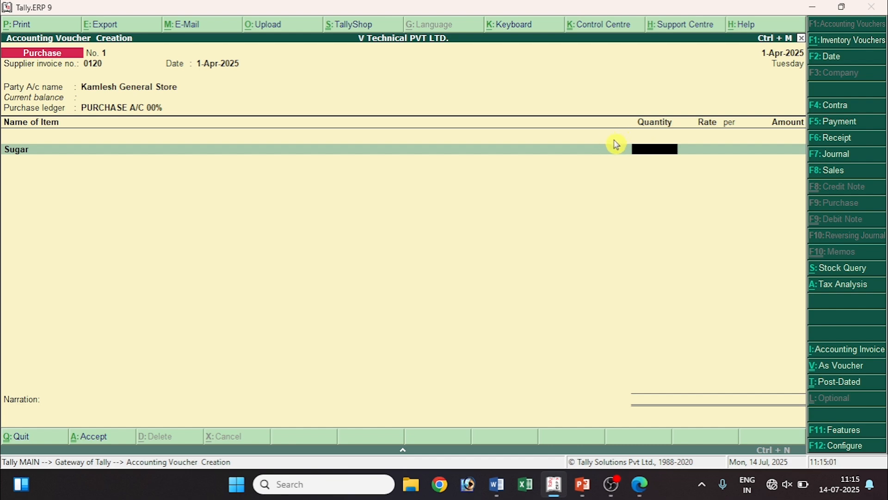
Check Sugar's quantity and rate in the Word invoice, and enter 10 KGS at 45 per KGS in the purchase voucher
key(alt+Tab)
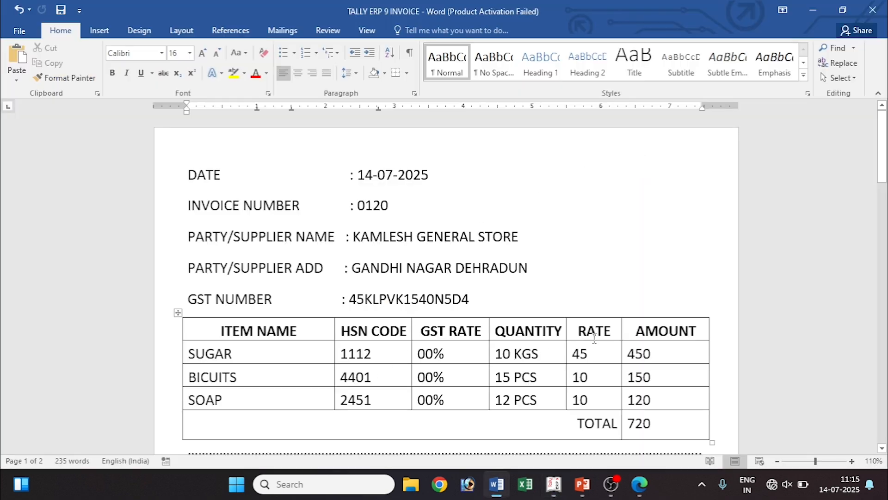
key(alt+Tab)
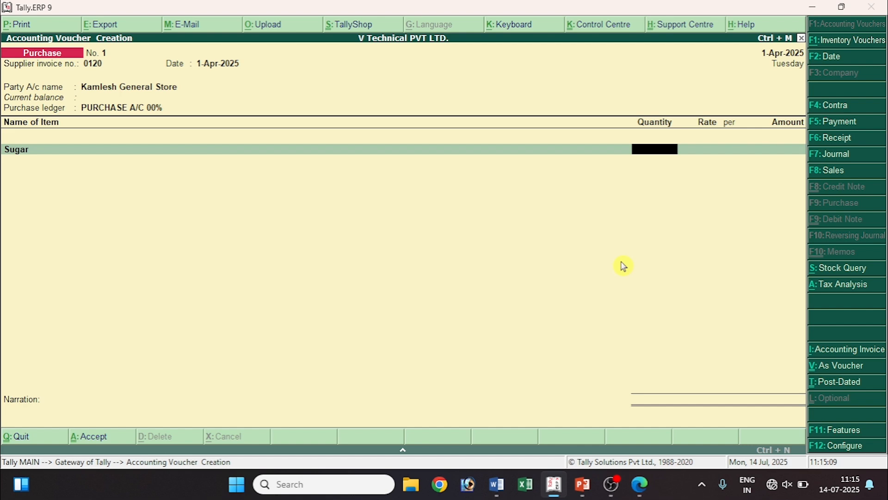
text(10)
key(Return)
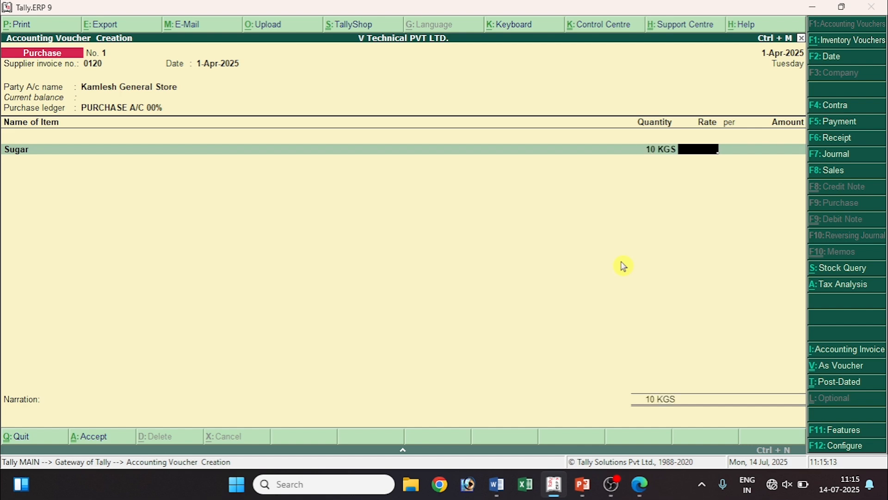
text(45)
key(Return)
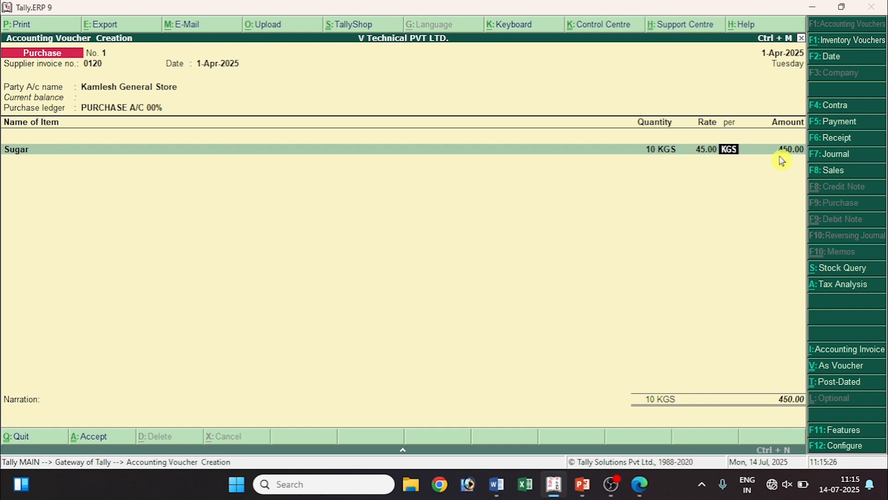
key(Return)
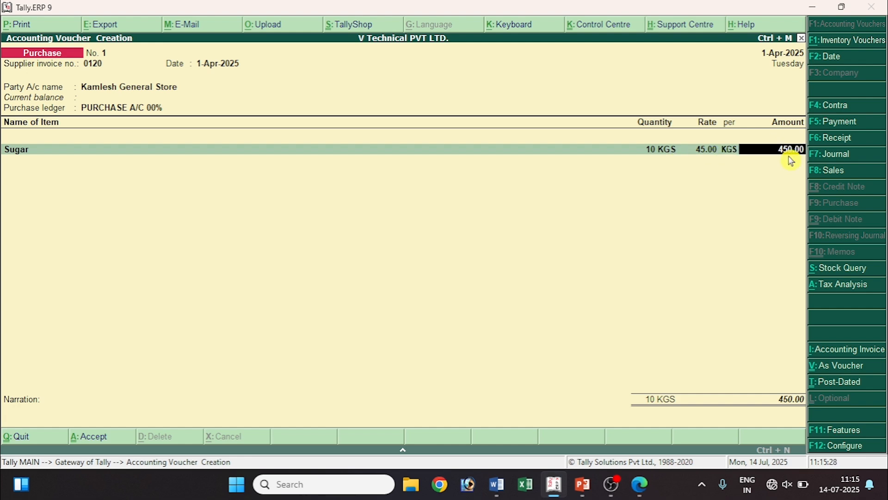
Complete the Sugar line, check the next item in the Word invoice, and start a new stock item named Bicuits under Primary
key(Return)
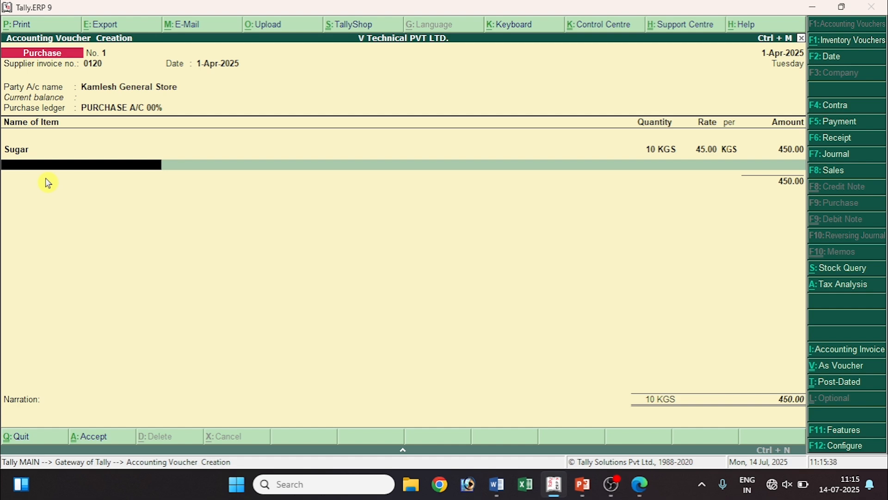
key(alt+Tab)
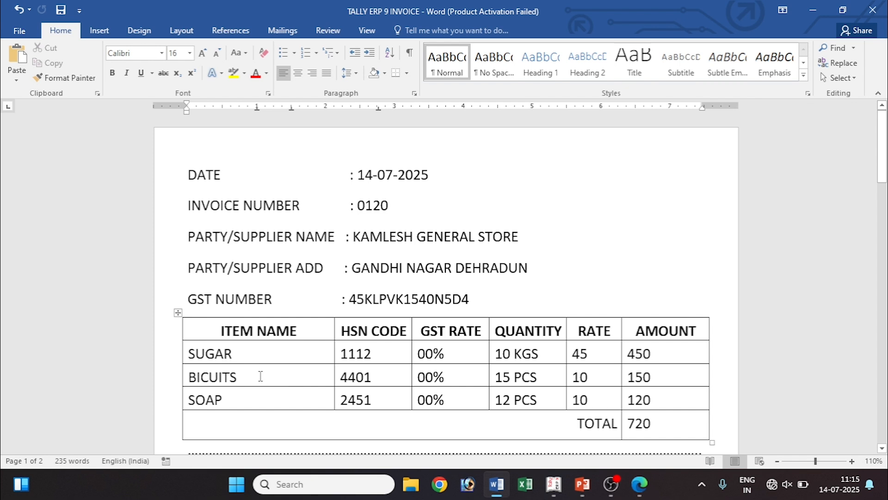
key(alt+Tab)
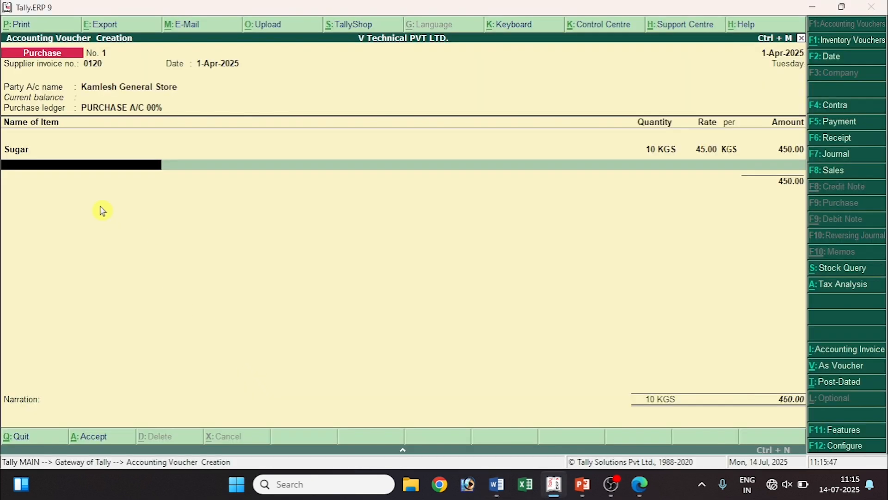
key(alt+c)
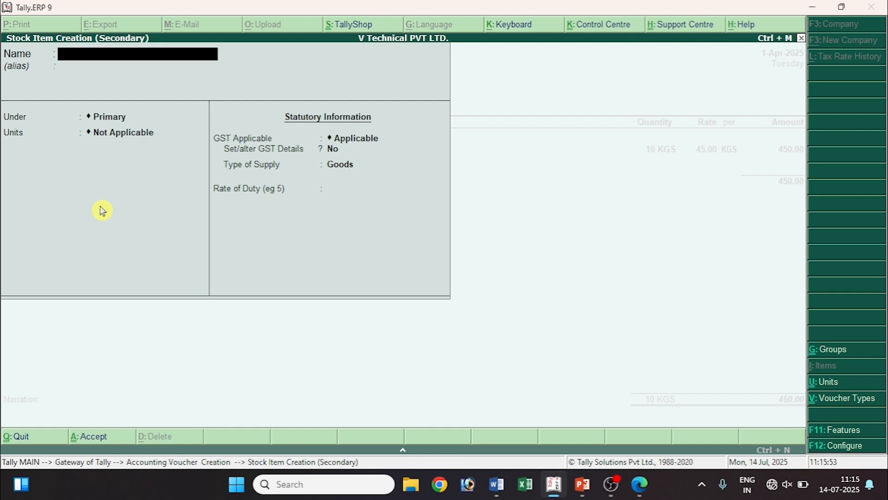
text(Bl)
text(cuits)
key(Return)
key(Return)
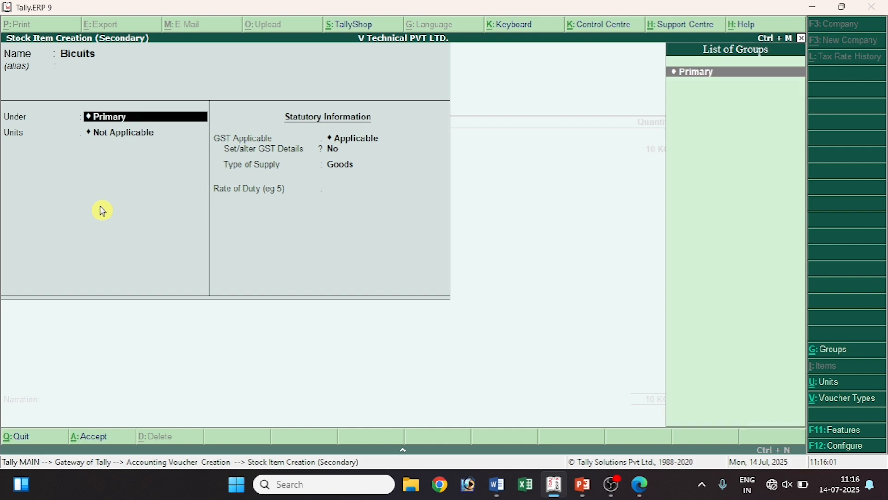
key(Return)
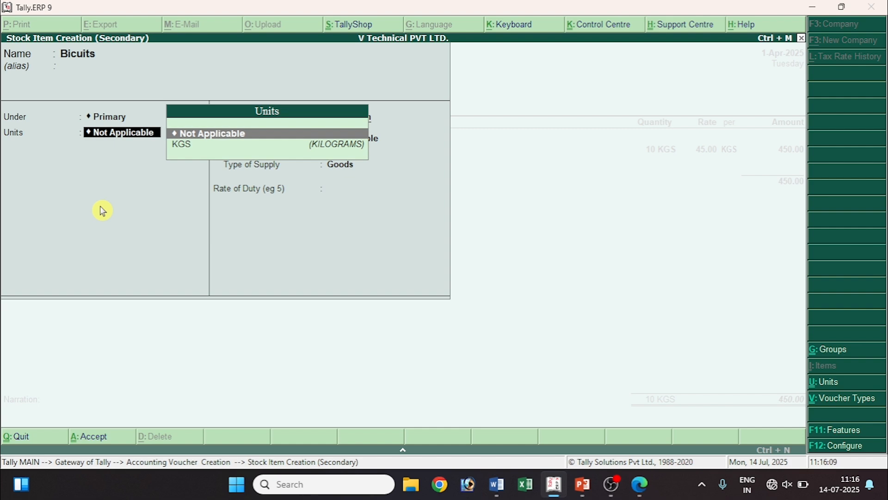
Create the simple unit Pcs for Bicuits, with formal name Pieces, UQC PCS-PIECES and 0 decimal places
key(alt+c)
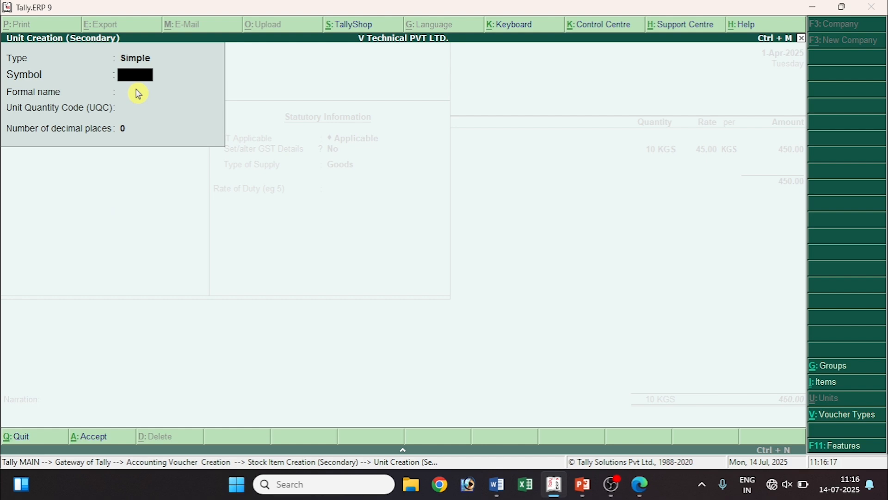
text(Pcs)
key(Return)
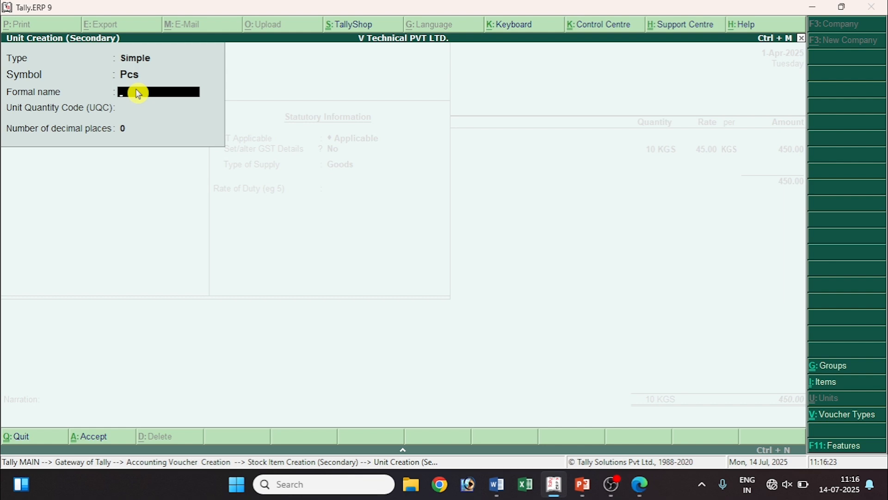
text(Pi)
key(Return)
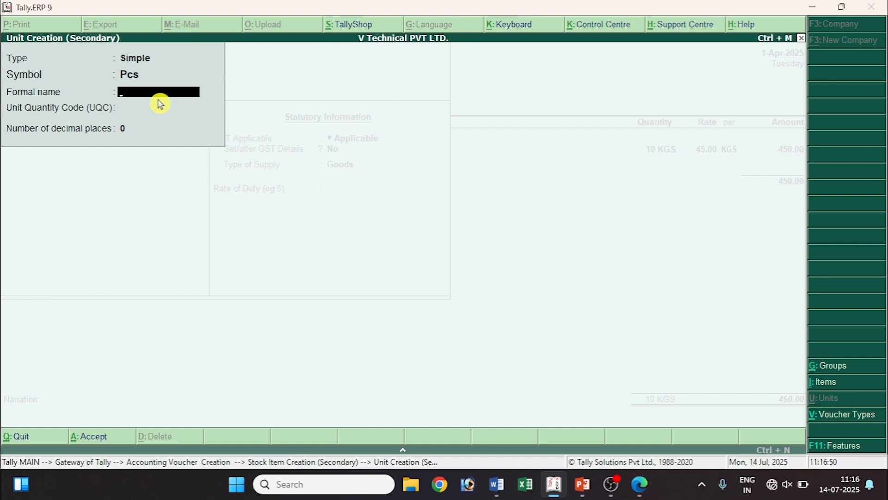
text(Pieces)
key(Return)
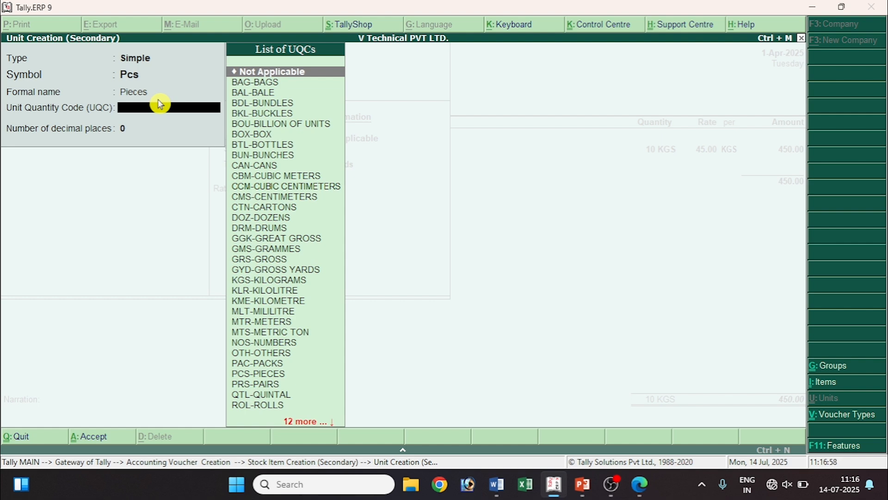
text(pi)
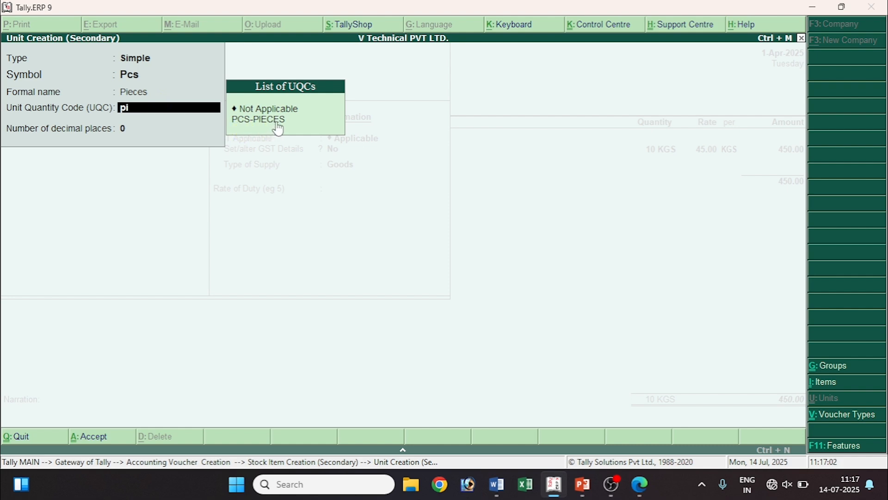
click(261, 121)
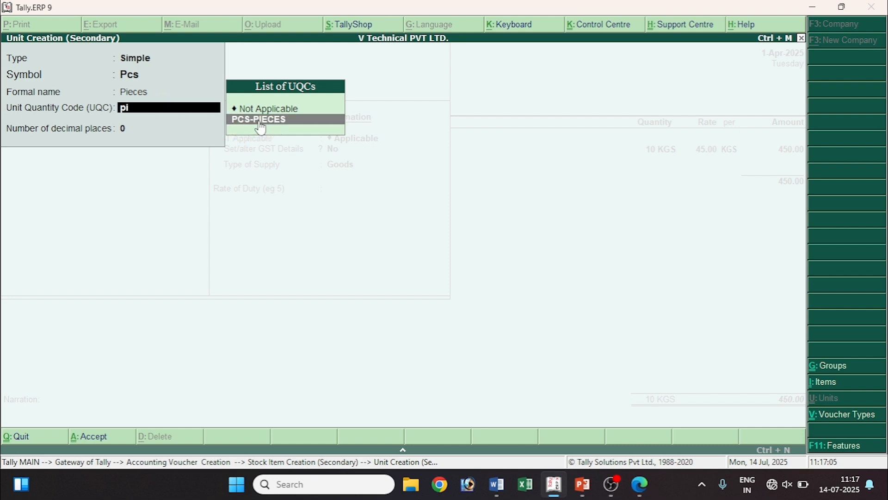
click(261, 122)
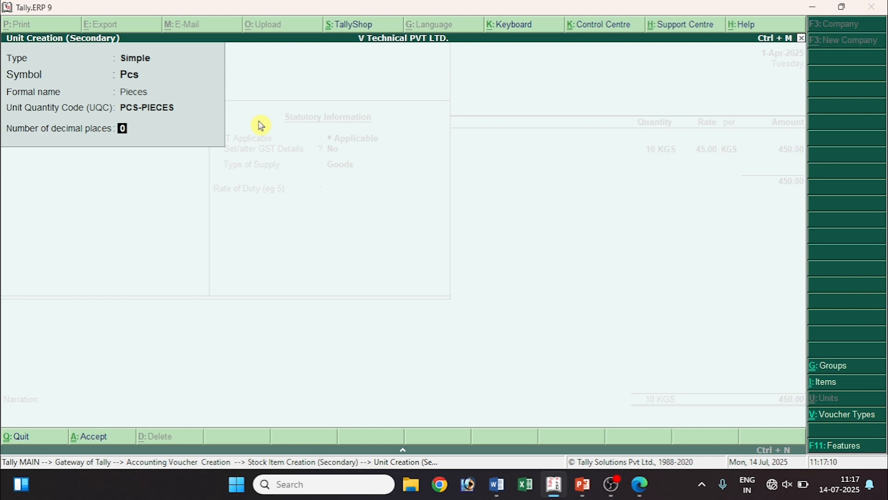
key(Return)
key(Return)
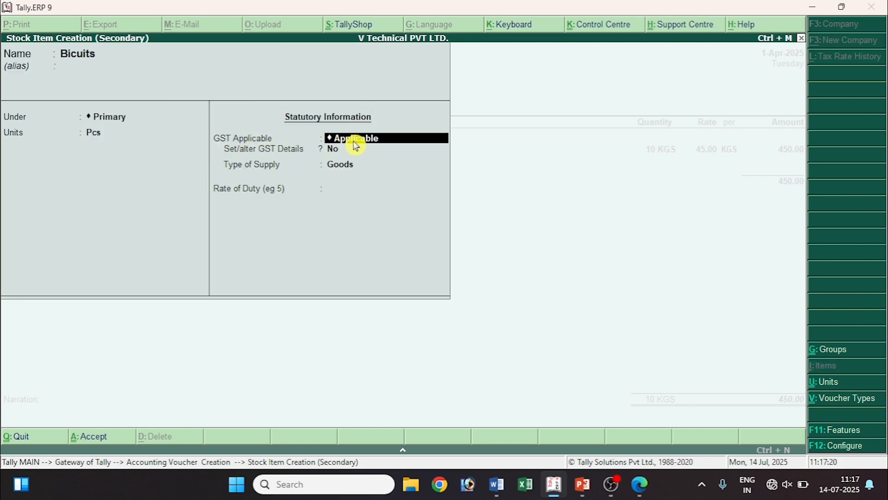
Keep GST applicable for Bicuits, set Set/alter GST Details to Yes, and enter HSN/SAC code 4401 from the Word invoice
key(Return)
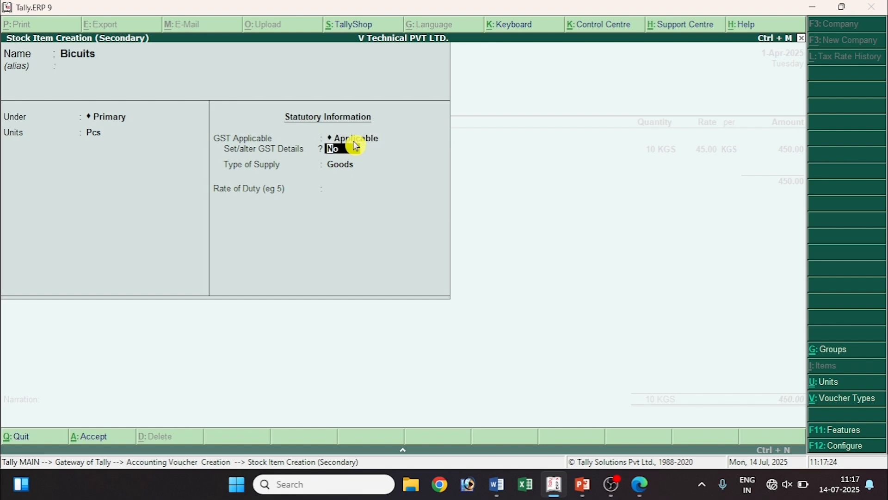
text(yes)
key(Return)
key(Return)
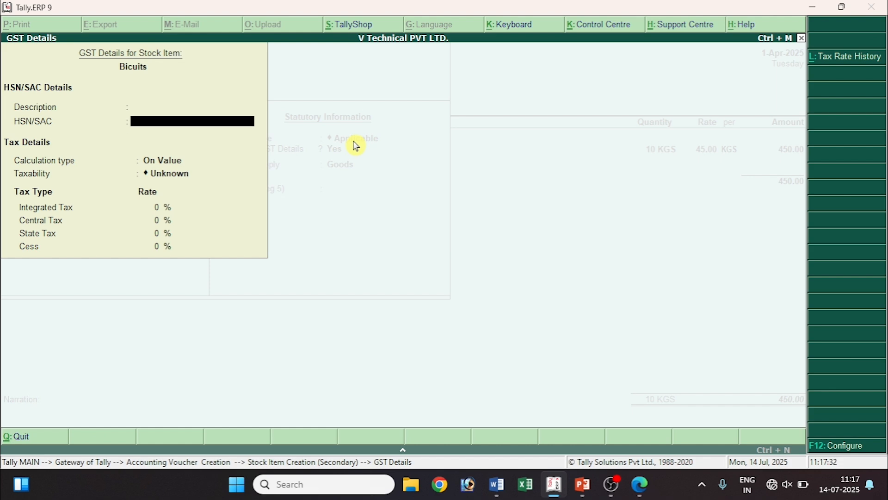
key(alt+Tab)
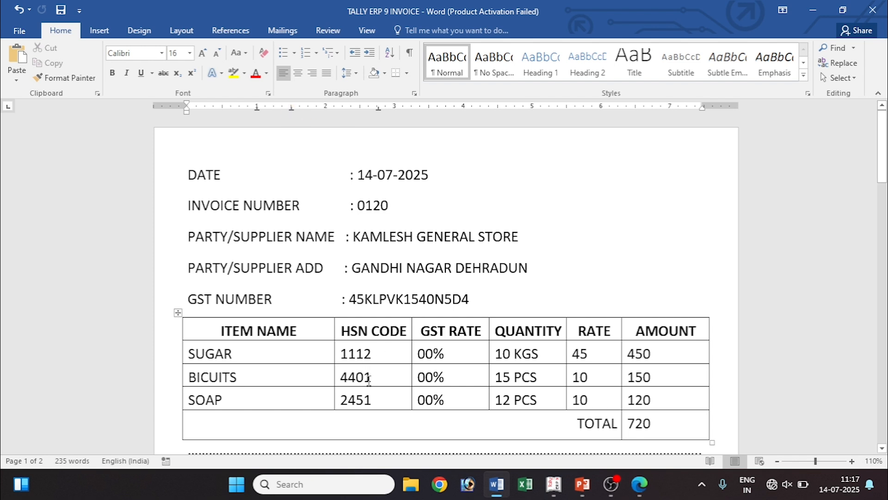
key(alt+Tab)
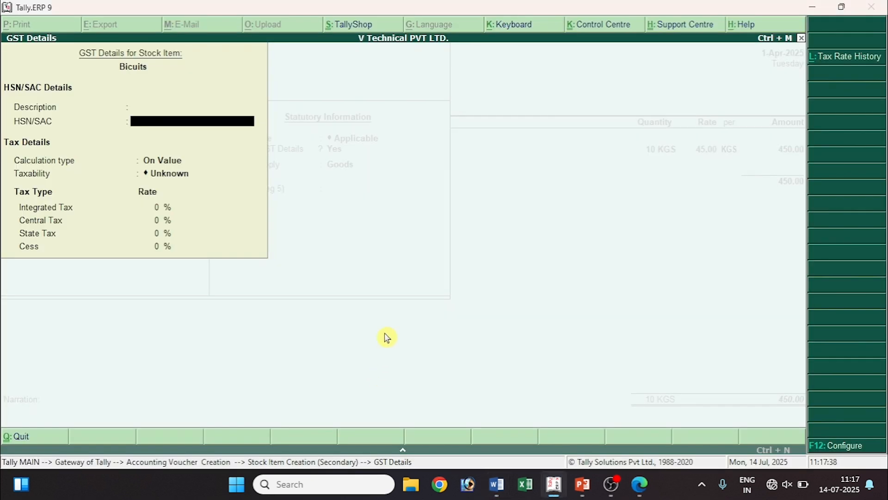
text(4401)
key(Return)
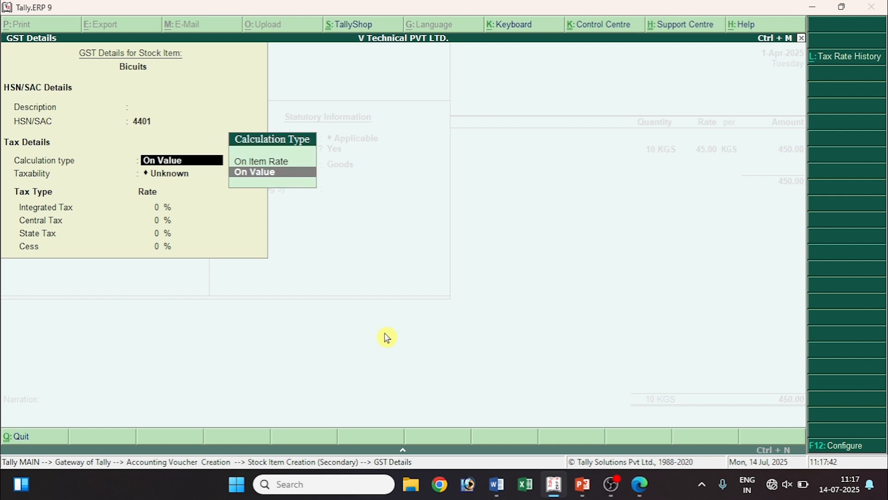
Keep Bicuits' calculation type On Value, set taxability to Exempt, and save the item as Goods without a rate of duty
key(Return)
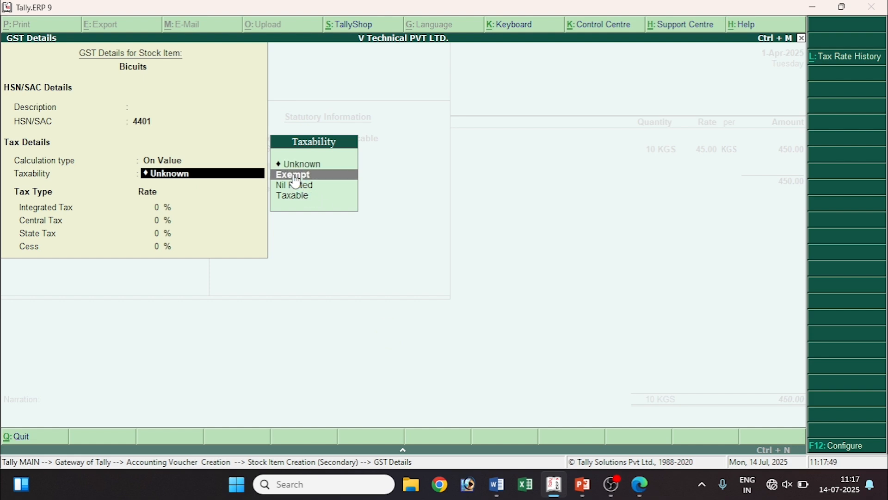
key(Return)
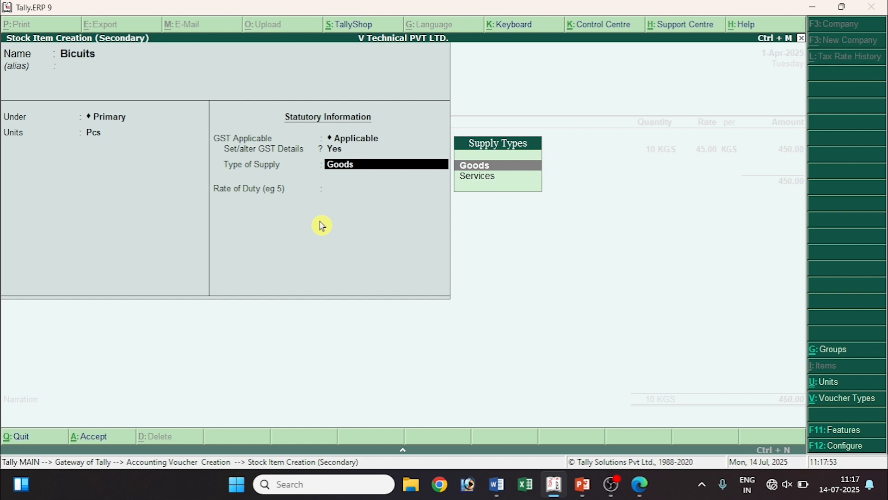
key(Return)
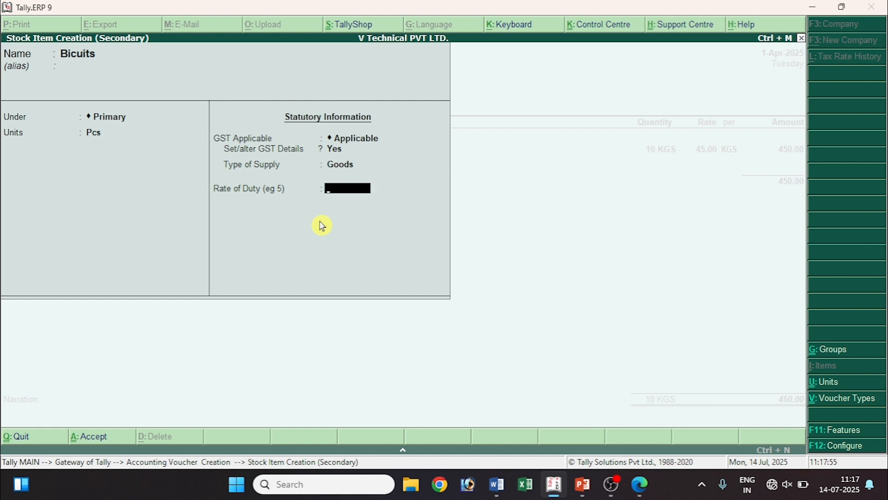
key(Return)
key(Return)
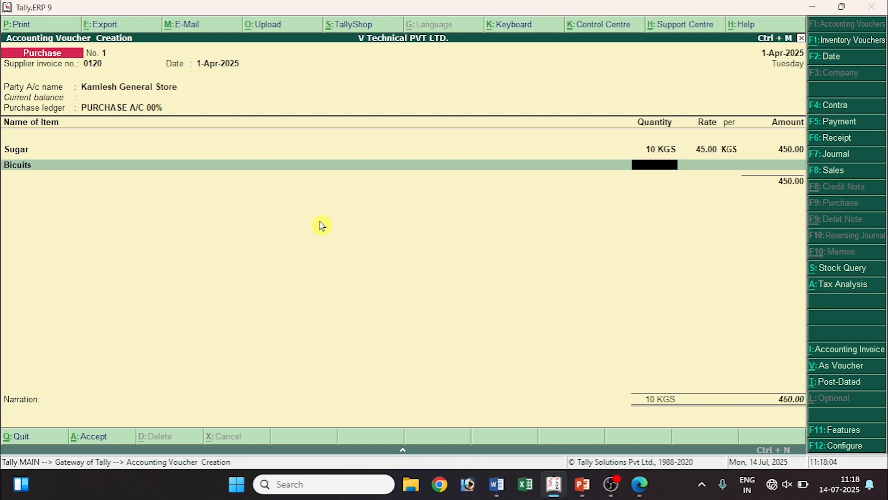
Check Bicuits' quantity and rate in the Word invoice, and enter 15 Pcs at 10 per Pcs in the purchase voucher
key(alt+Tab)
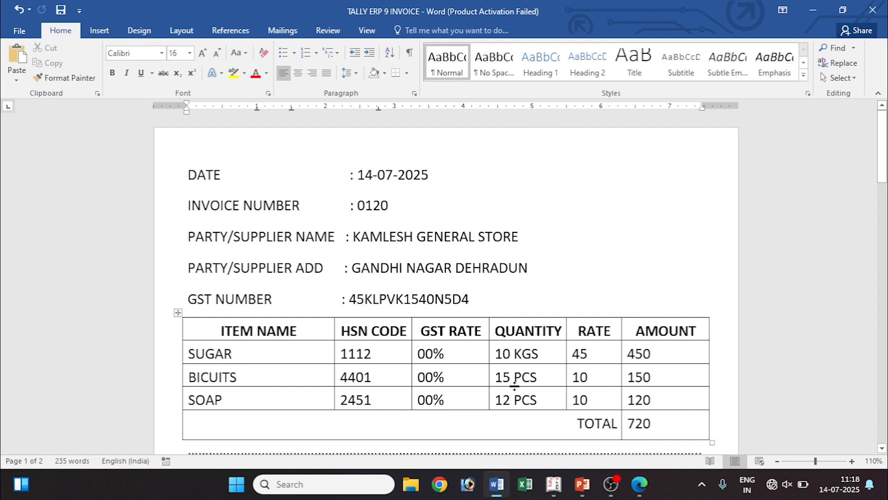
key(Down)
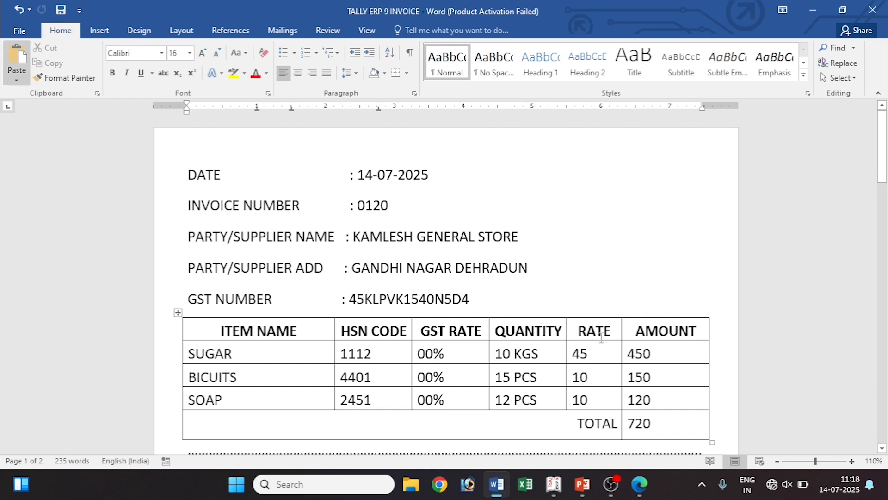
key(alt+Tab)
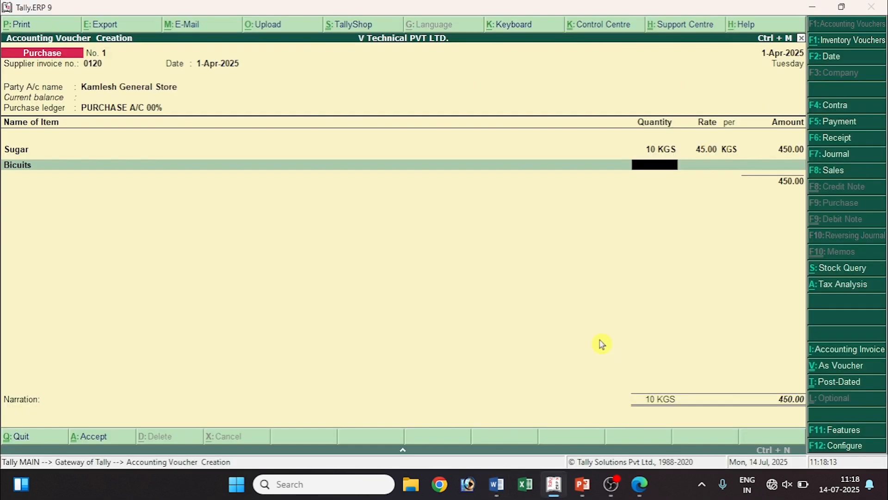
text(15)
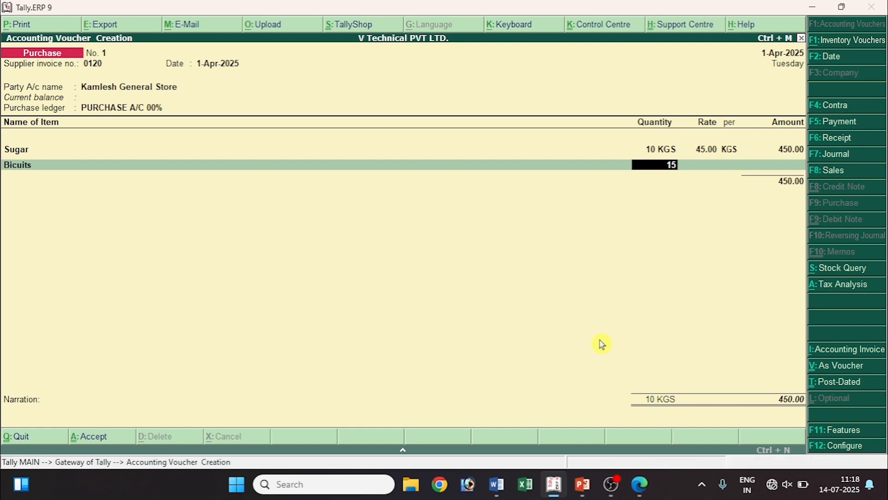
key(Return)
text(10)
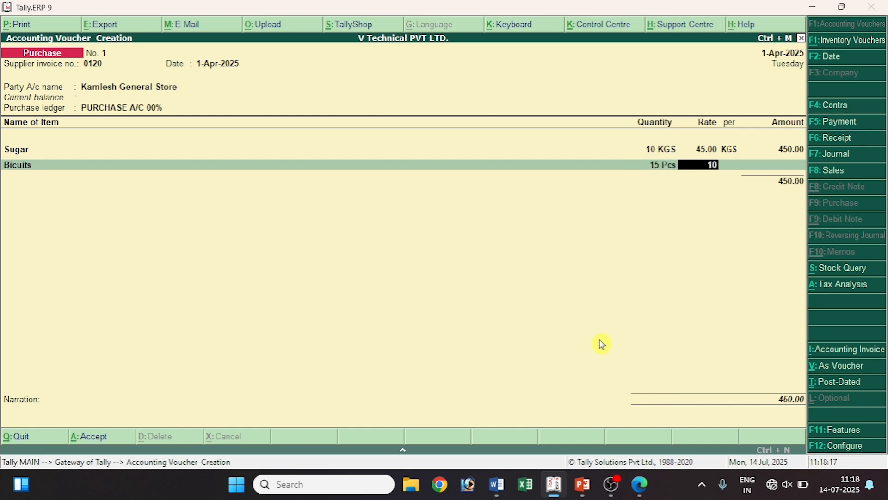
key(Return)
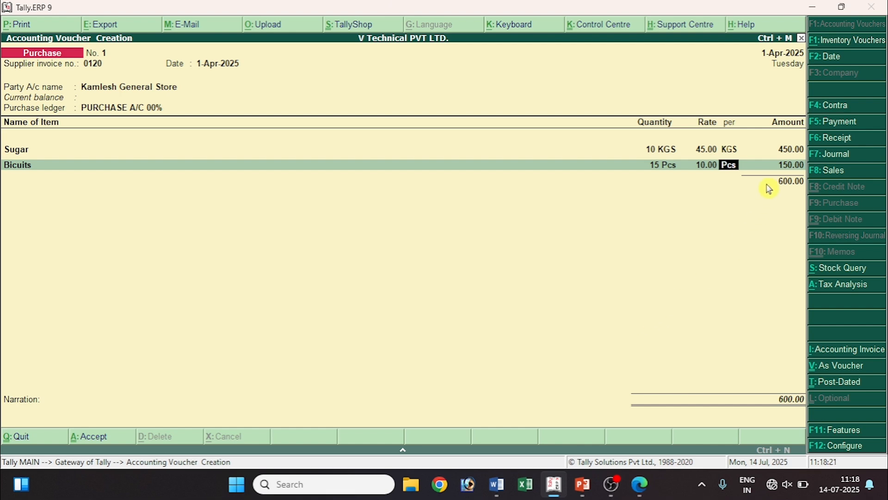
key(Return)
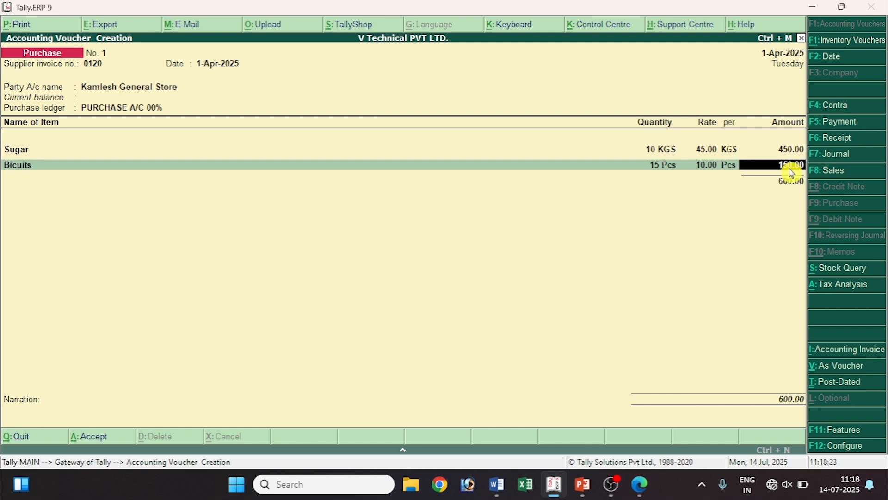
key(Return)
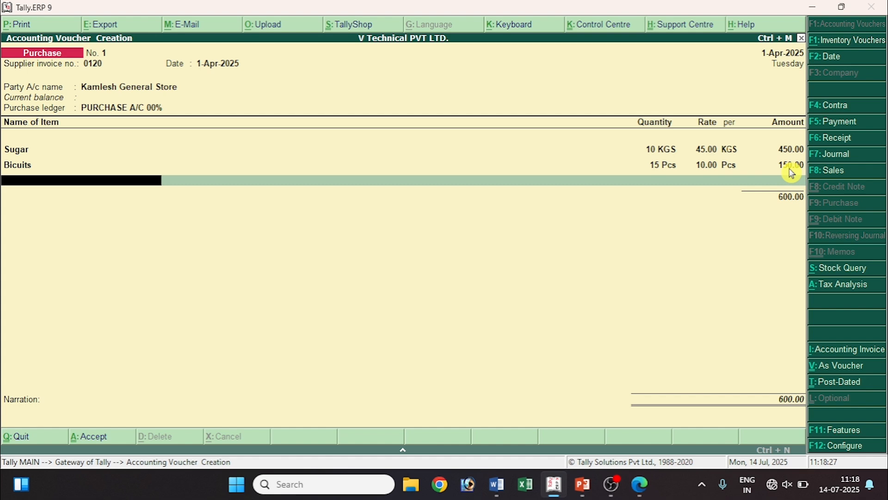
Check the third item in the Word invoice, and create the stock item Soap under Primary with unit Pcs from the purchase voucher
key(alt+Tab)
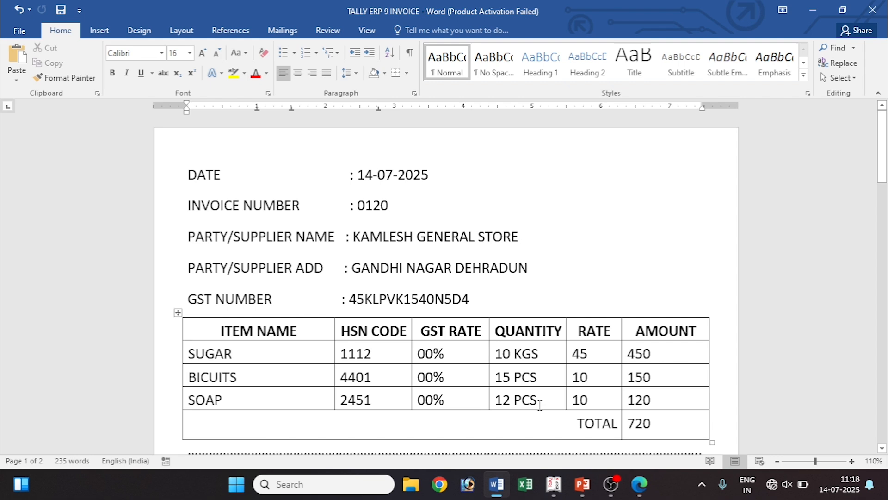
key(alt+Tab)
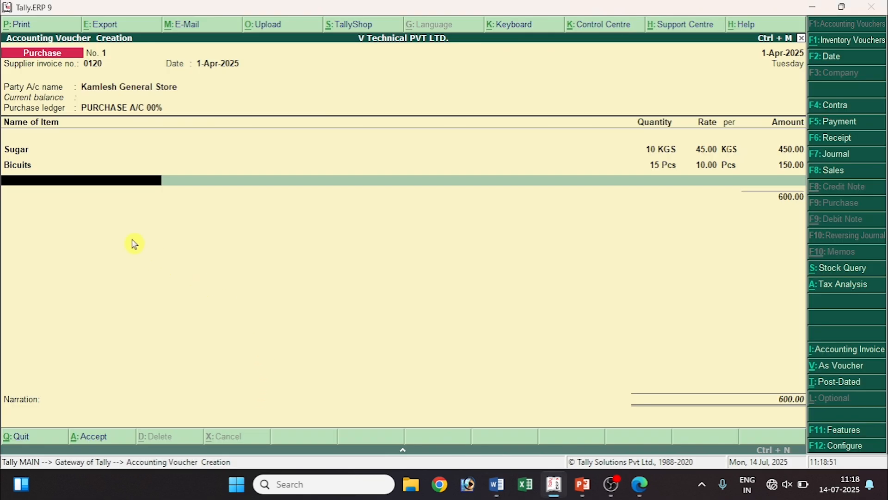
key(alt+c)
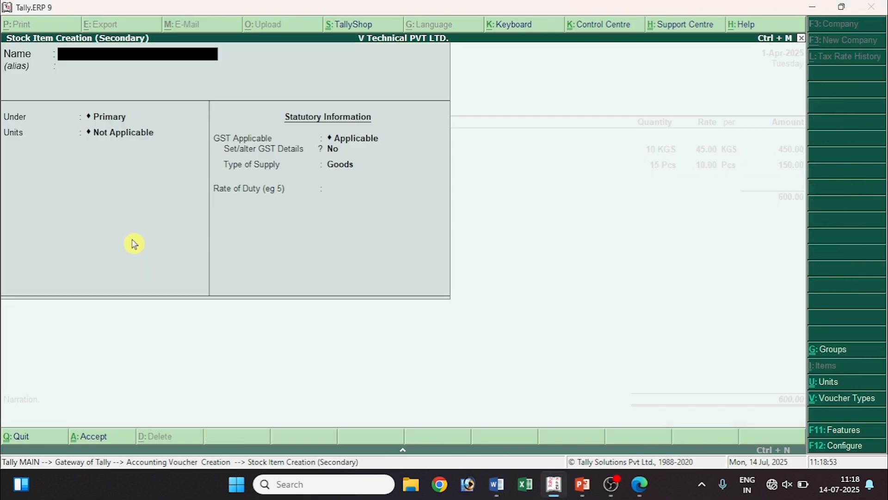
text(Soap)
key(Return)
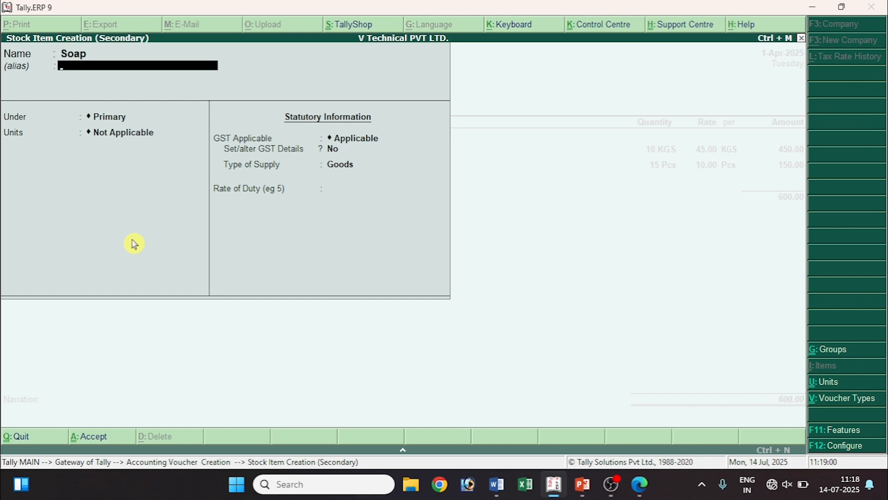
key(Return)
key(Return)
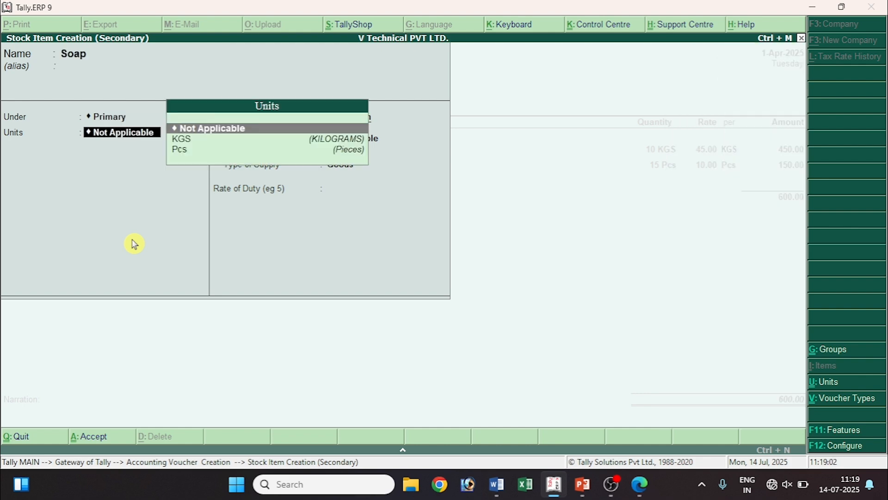
key(Down)
key(Down)
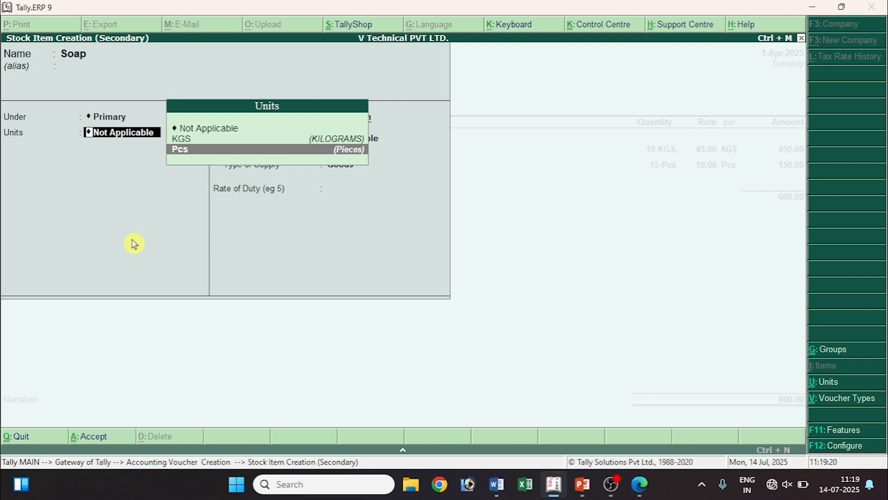
key(Return)
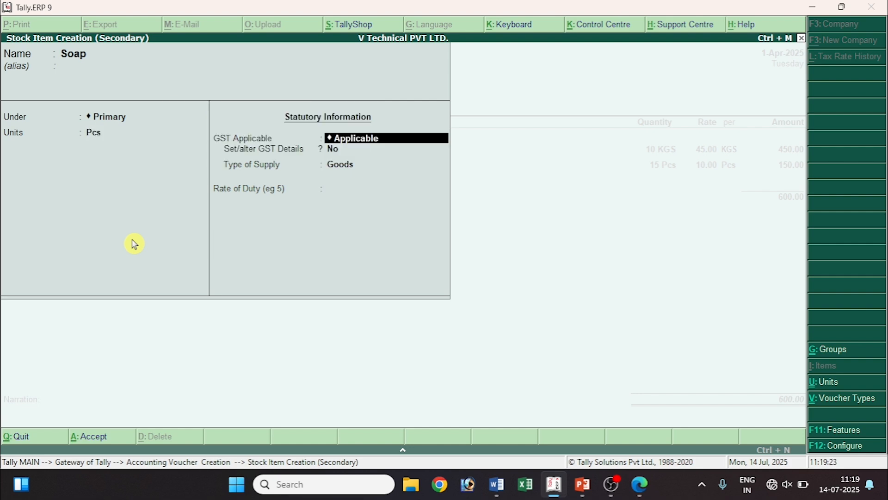
Keep GST applicable for Soap, set Set/alter GST Details to Yes, and enter HSN/SAC code 2451 from the Word invoice
key(Return)
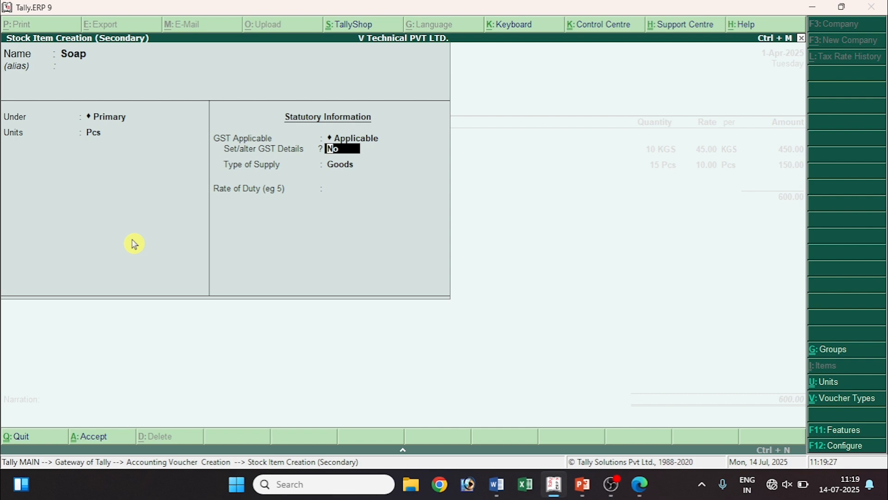
text(yes)
key(Return)
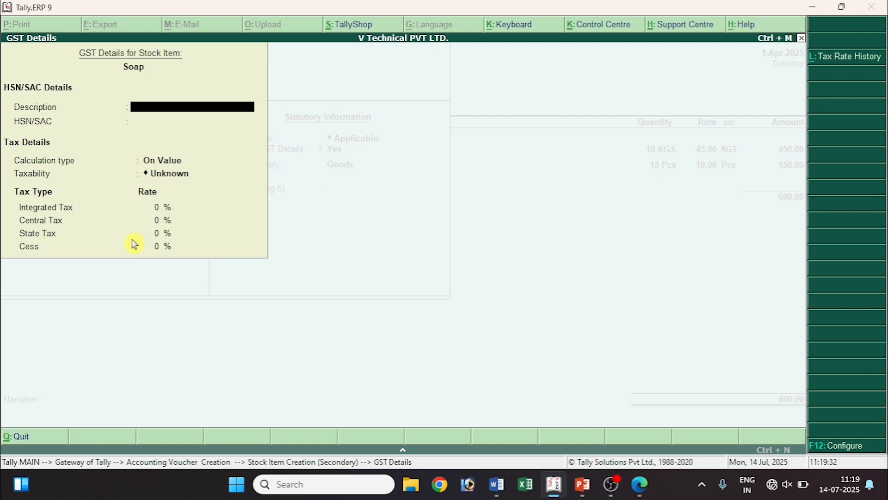
key(Return)
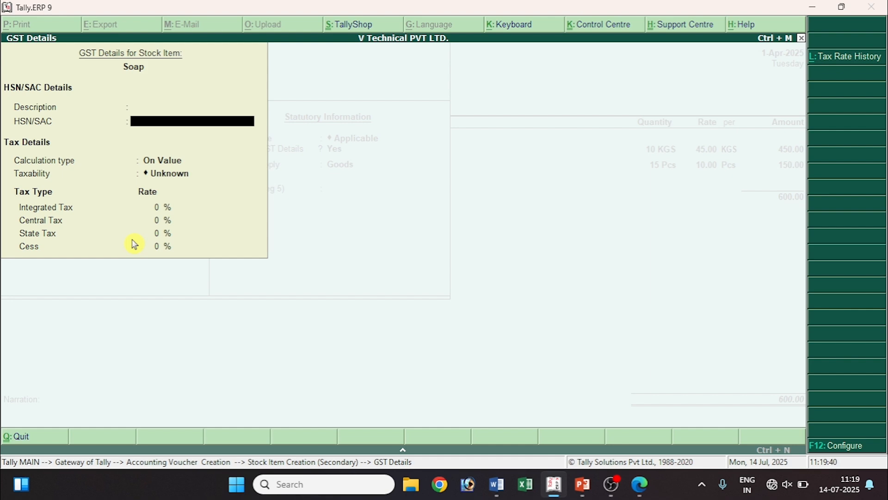
key(alt+Tab)
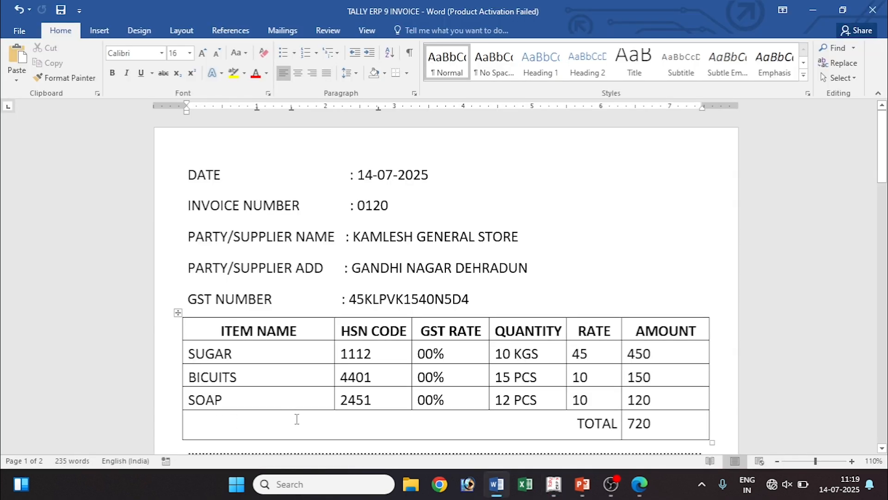
key(alt+Tab)
text(2451)
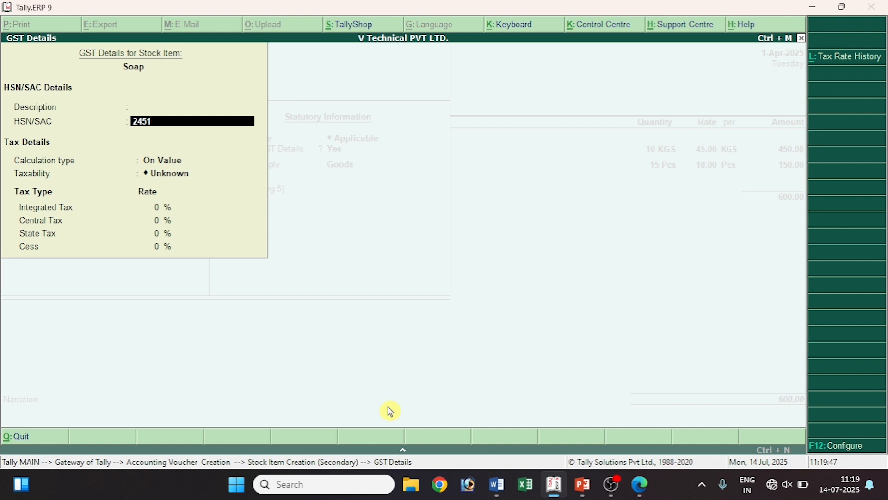
key(Return)
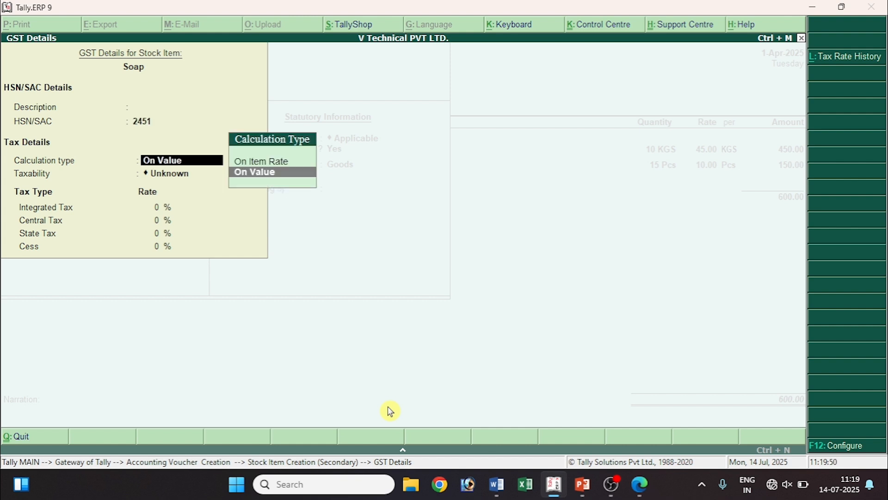
Keep Soap's calculation type On Value, set taxability to Exempt, and save the item as Goods with rate of duty 0
key(Return)
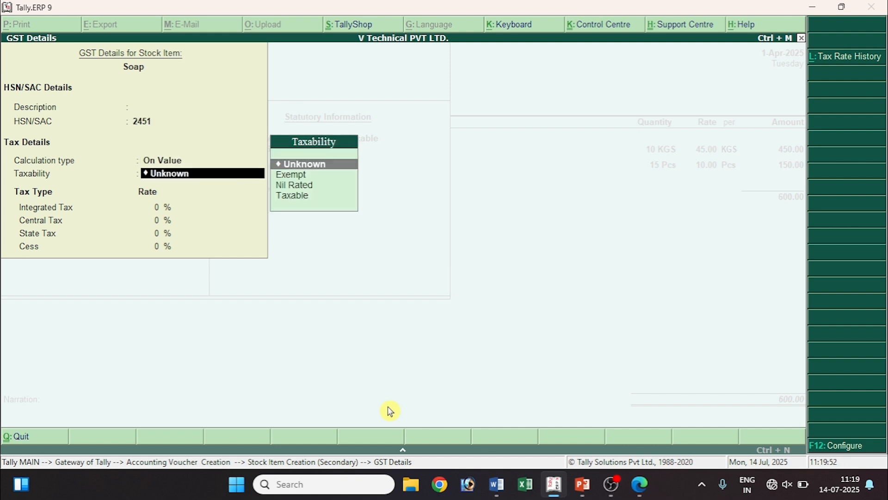
key(Down)
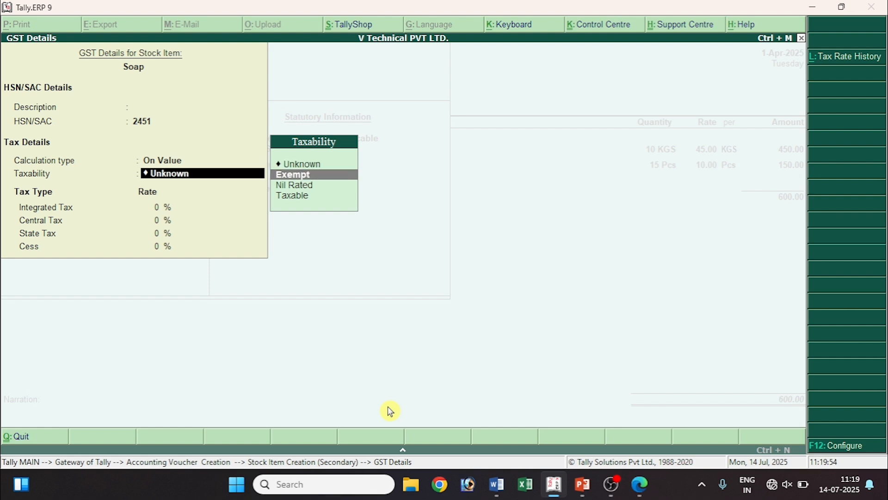
key(Return)
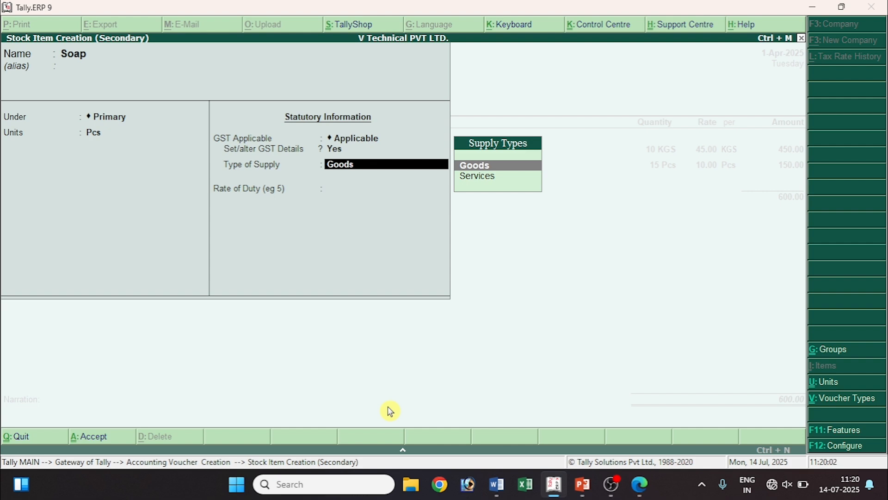
key(Return)
key(Return)
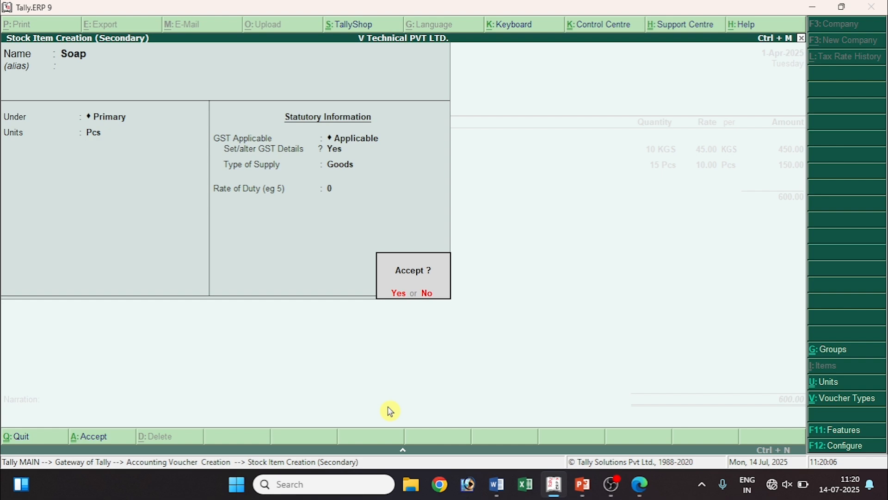
Check Soap's quantity and rate in the Word invoice, and enter 12 Pcs at 10 per Pcs in the purchase voucher
key(alt+Tab)
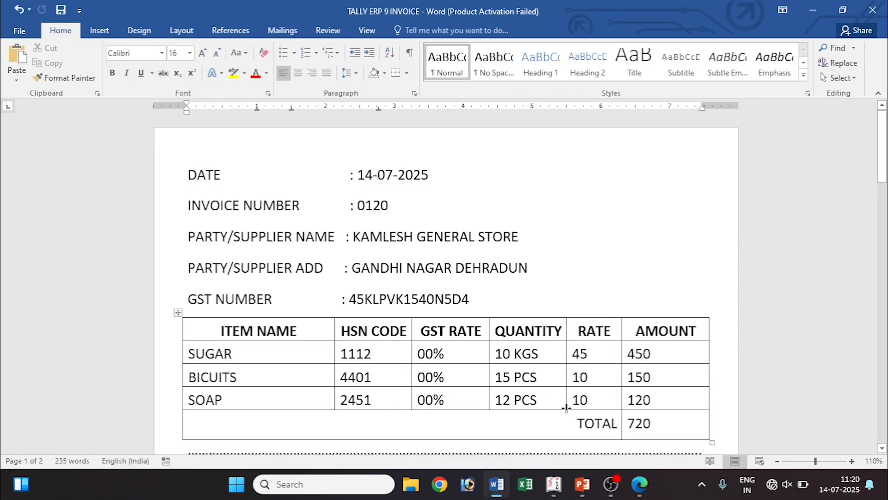
key(alt+Tab)
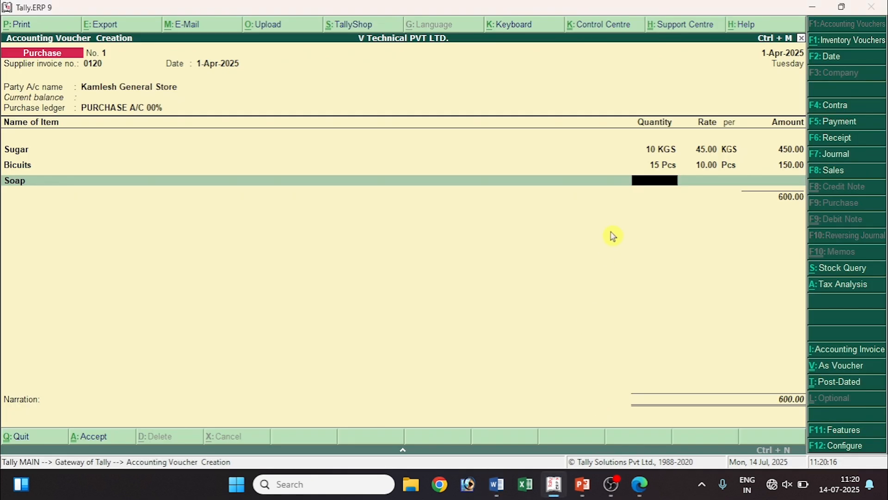
text(12)
key(Return)
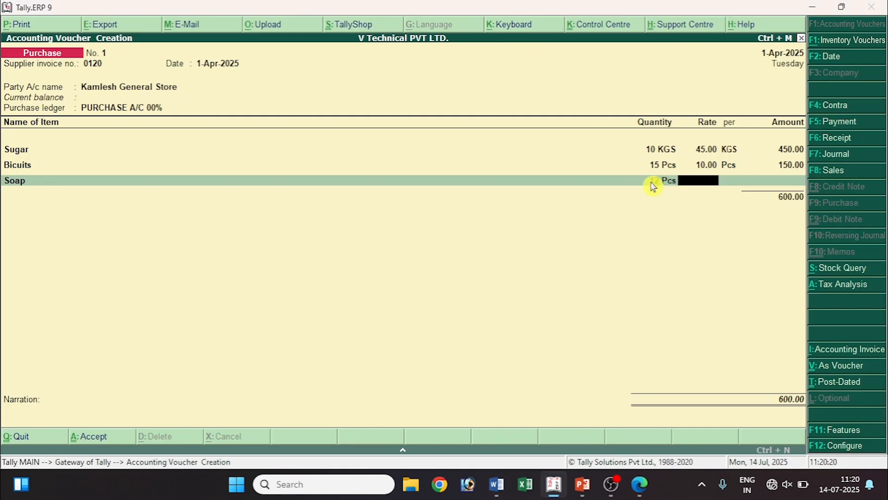
text(10)
key(Return)
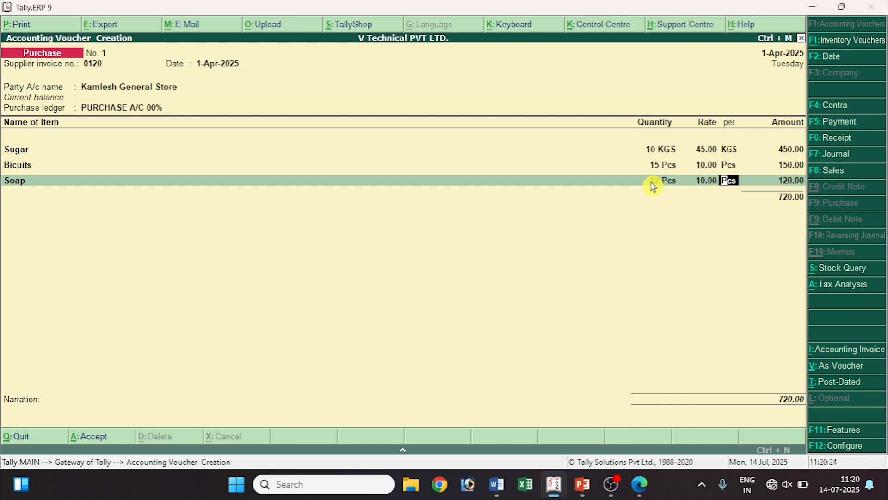
key(Return)
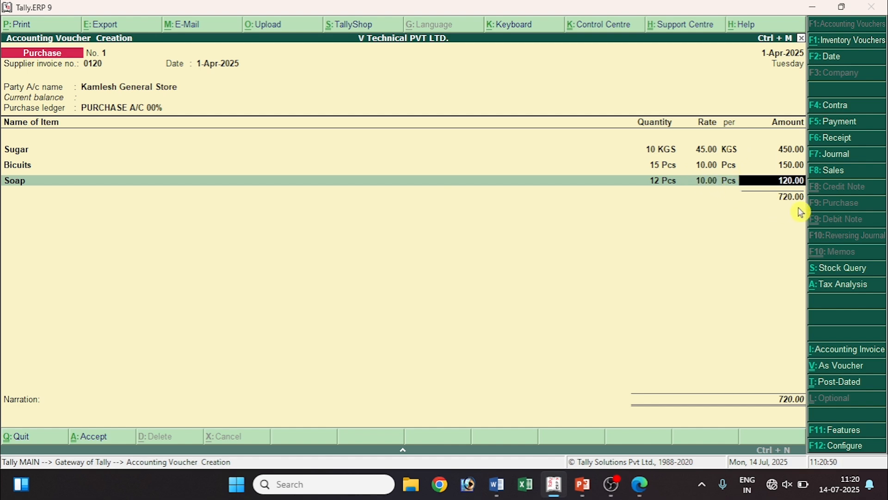
Compare the voucher total with the Word invoice, end the item list, and save the purchase voucher without a narration
key(alt+Tab)
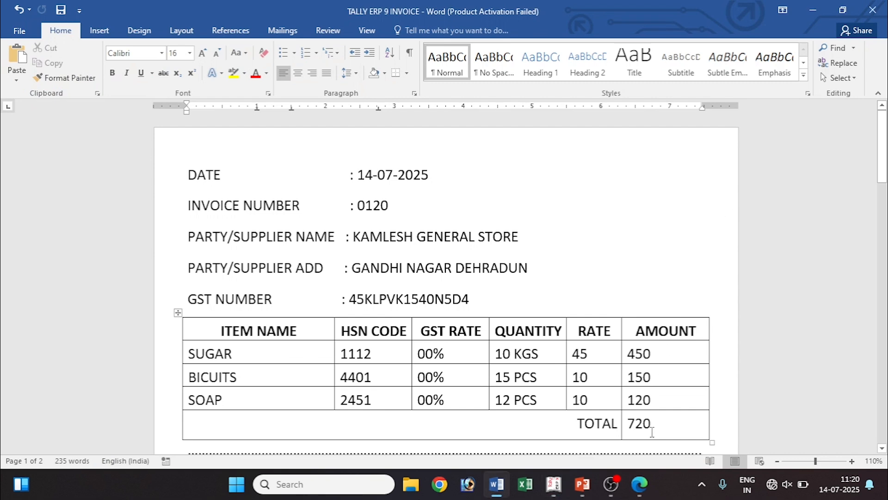
key(alt+Tab)
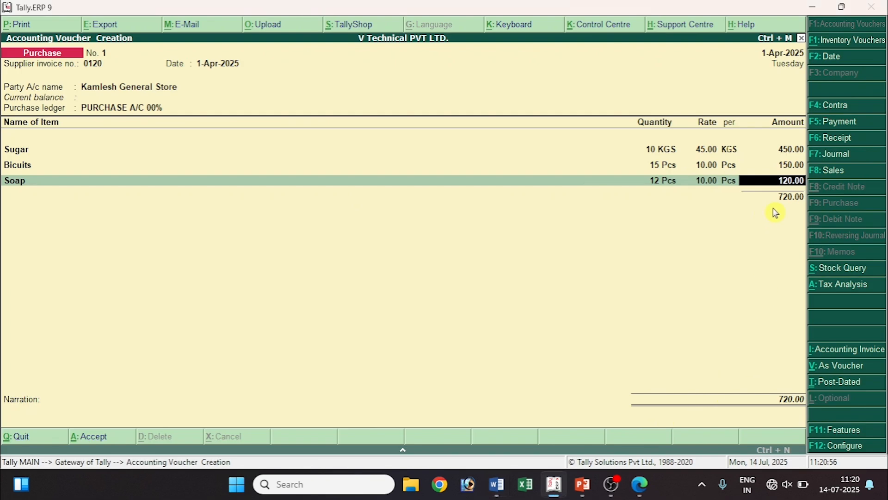
key(Return)
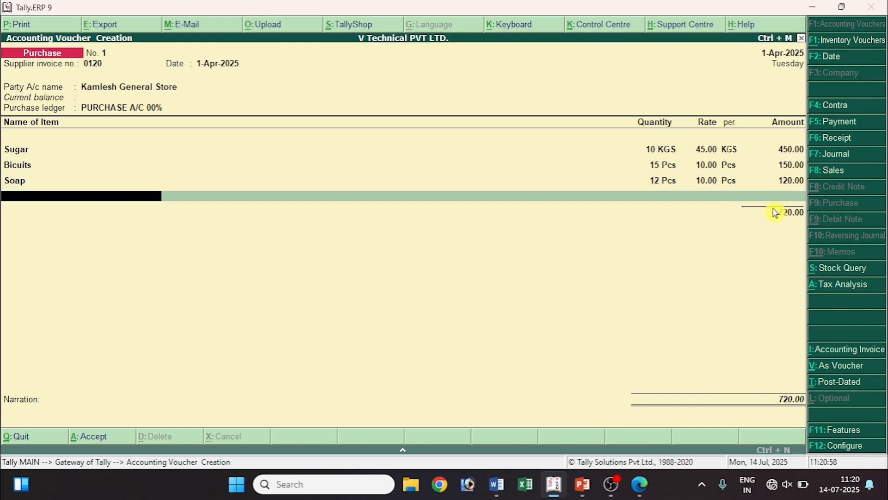
key(Return)
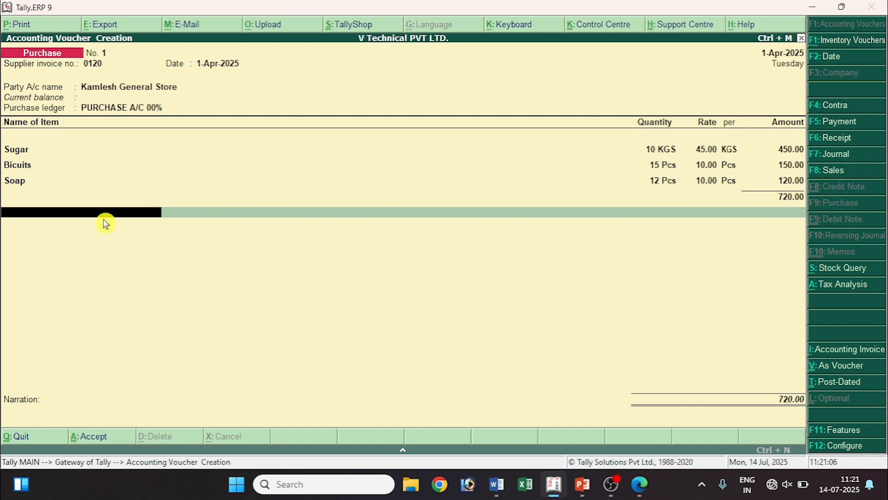
key(Return)
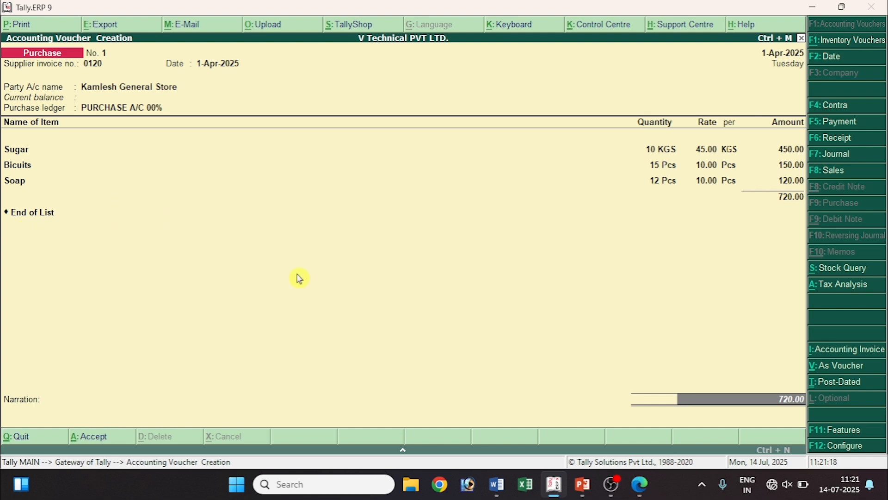
key(Return)
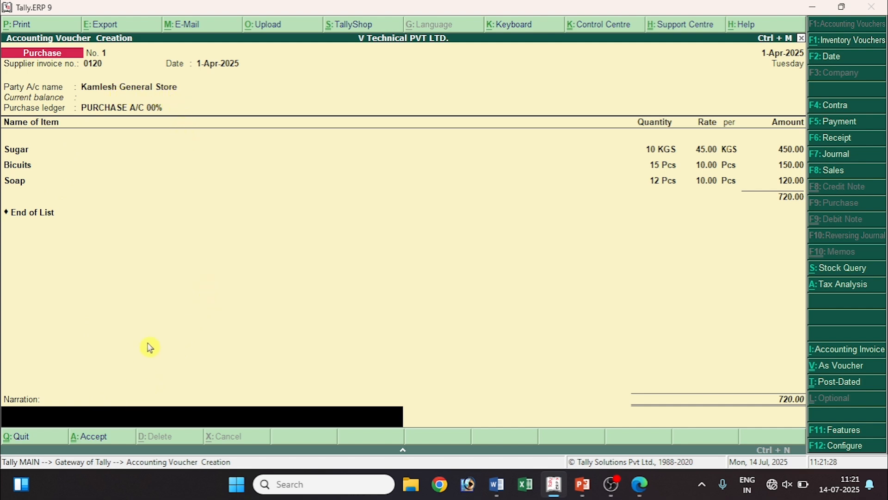
key(Return)
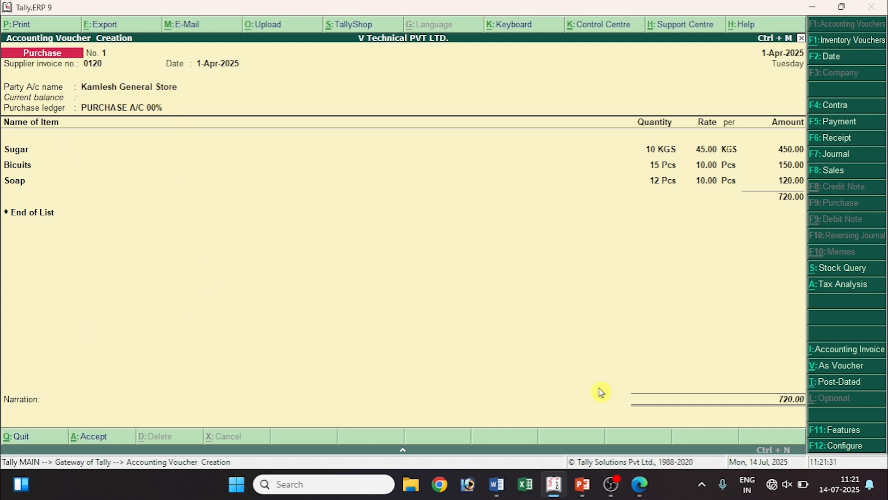
key(Return)
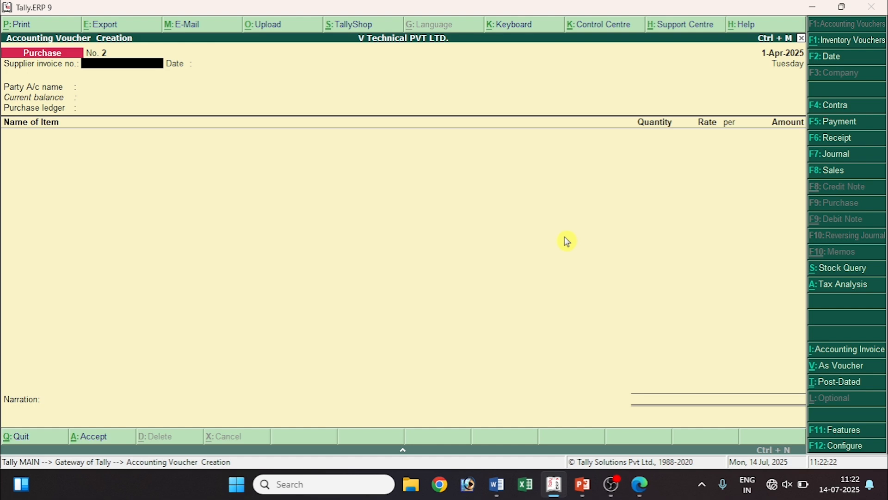
Reopen the saved purchase voucher No. 1 to review its entries, and close it without changes
key(Page_Up)
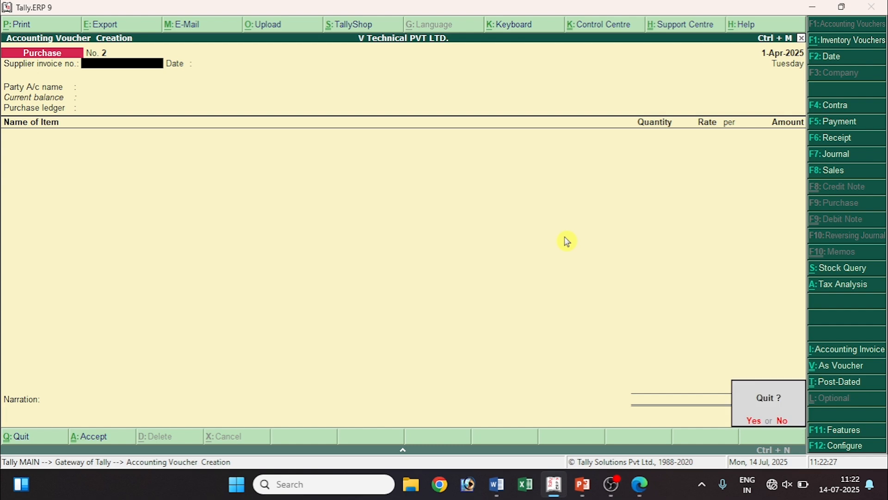
key(y)
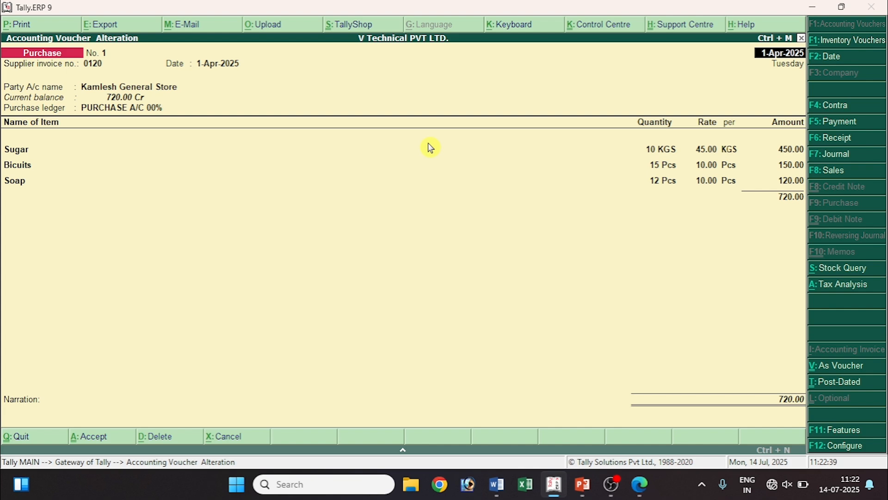
key(Escape)
key(y)
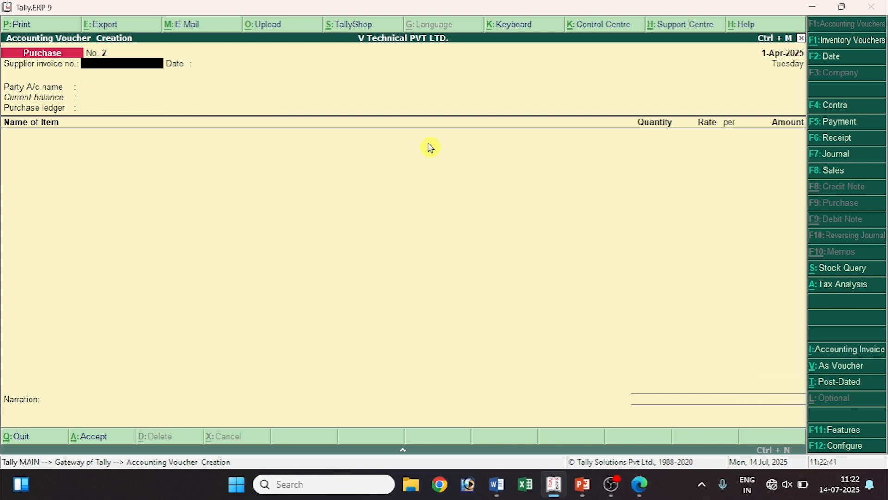
Leave voucher creation, open the Kamlesh General Store purchase voucher from the Day Book, review it, and close it and the Day Book
key(Escape)
key(y)
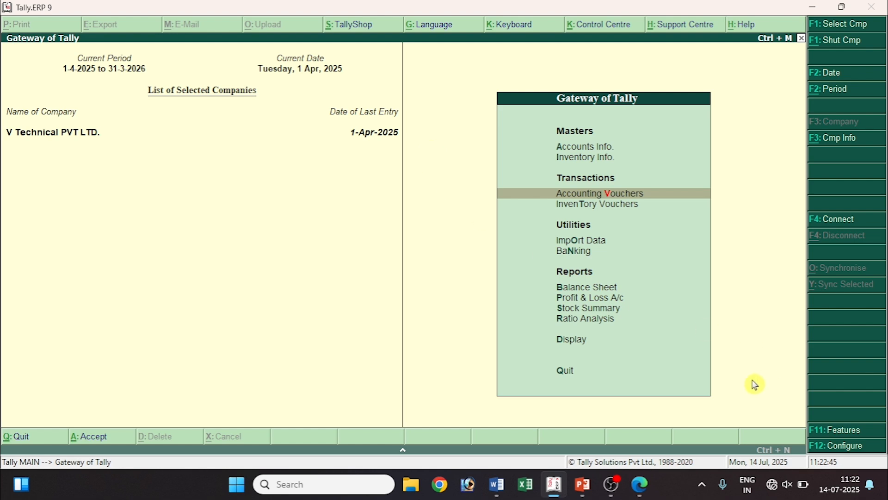
click(572, 347)
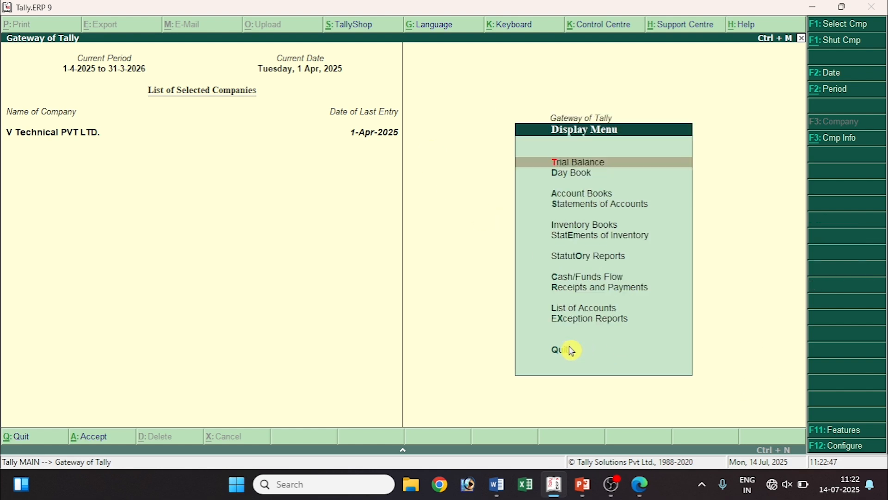
click(565, 177)
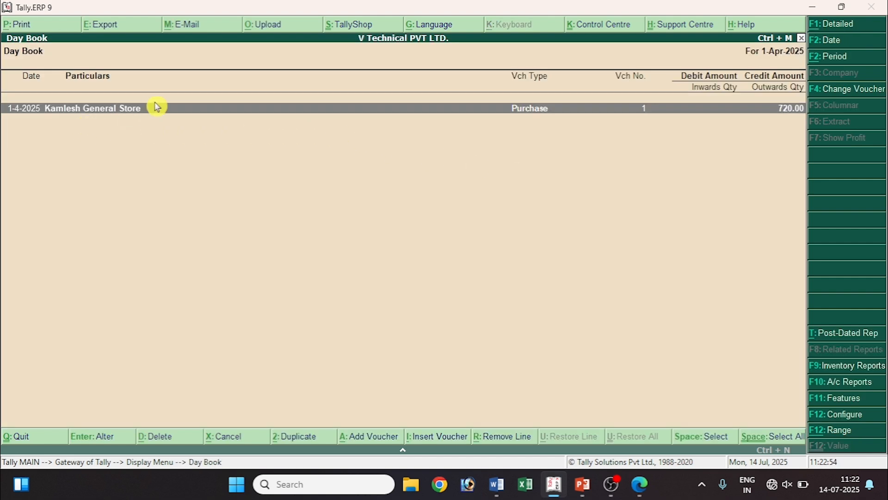
click(178, 114)
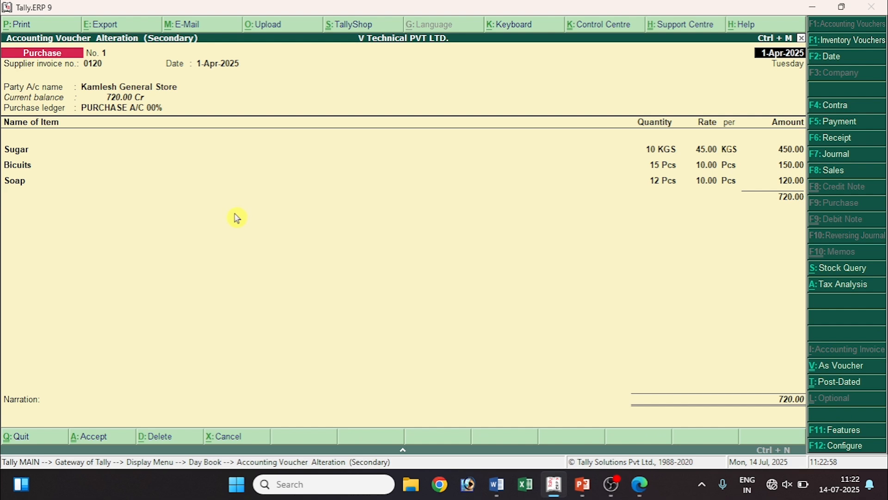
key(Escape)
key(Return)
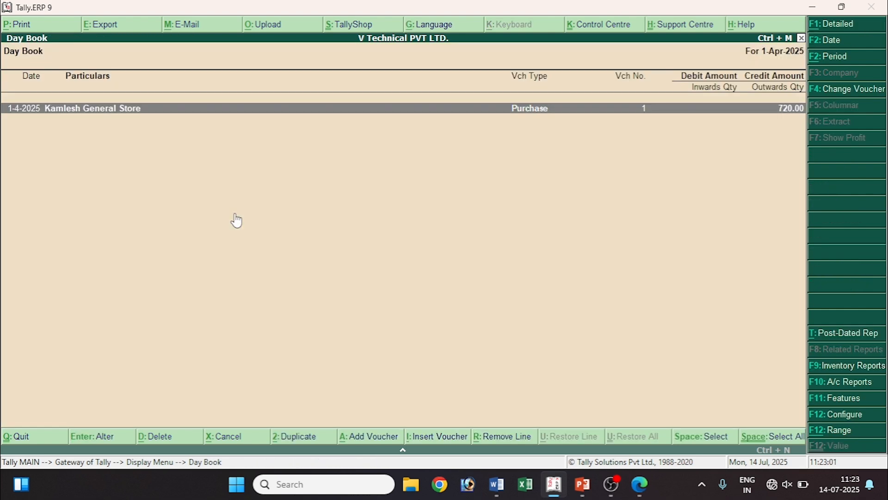
key(Escape)
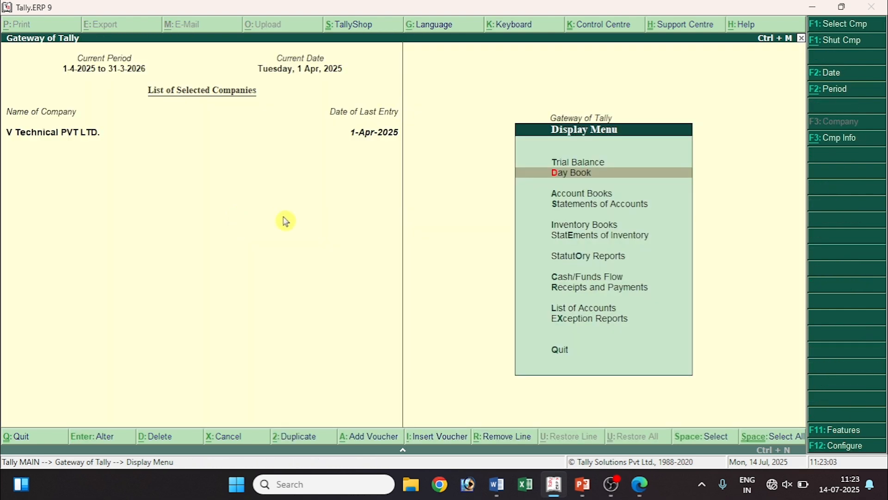
Open the Purchase Register in the account books and drill down through April to the Kamlesh General Store voucher
click(585, 199)
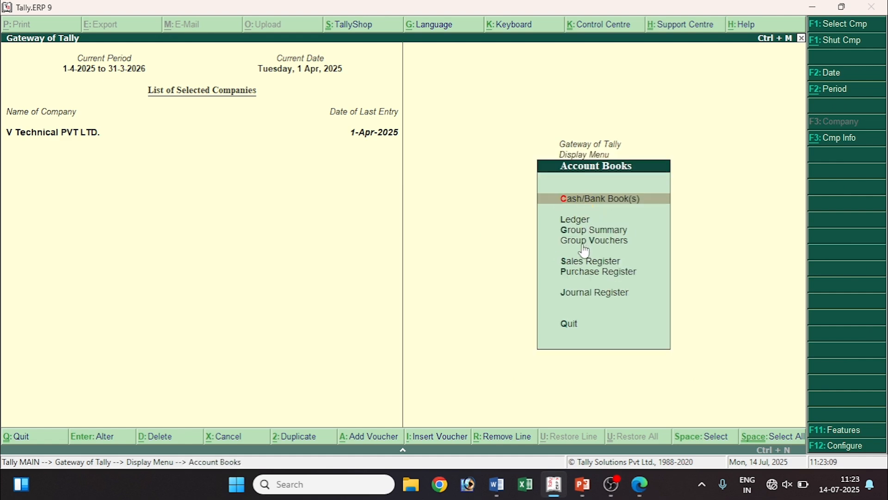
click(599, 279)
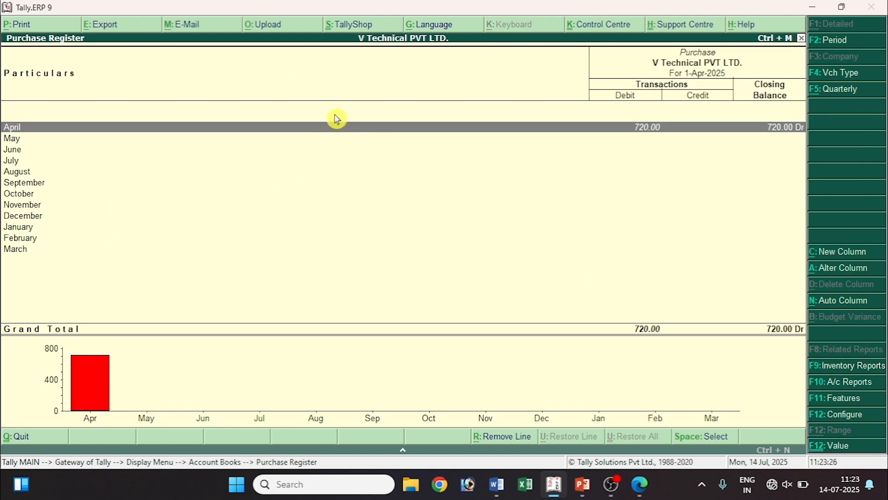
click(329, 128)
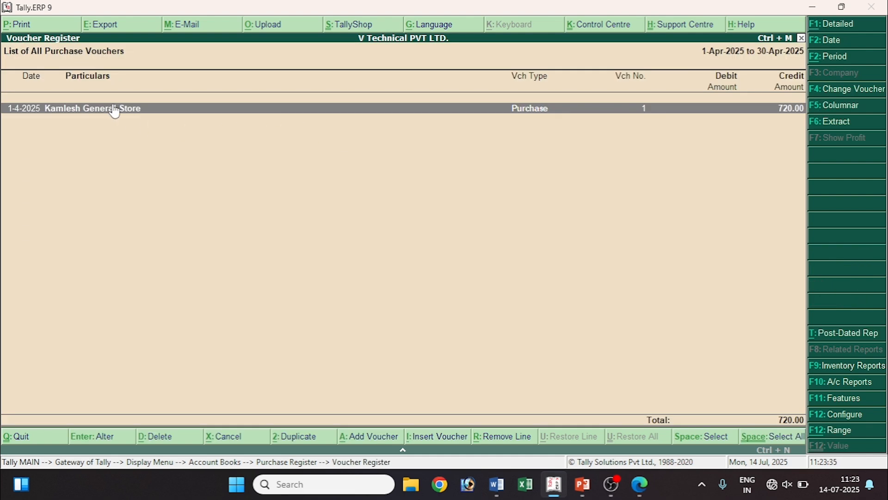
click(115, 110)
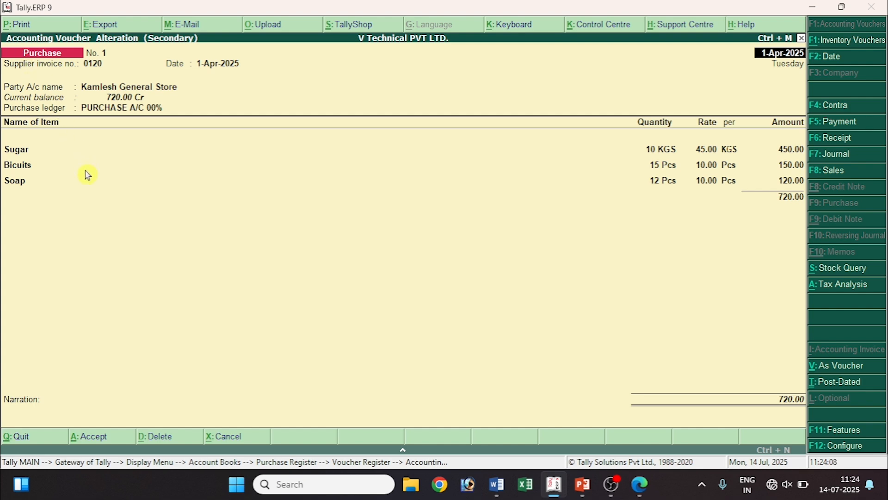
Show the purchase voucher as a print preview of the invoice and zoom in on it
key(alt+p)
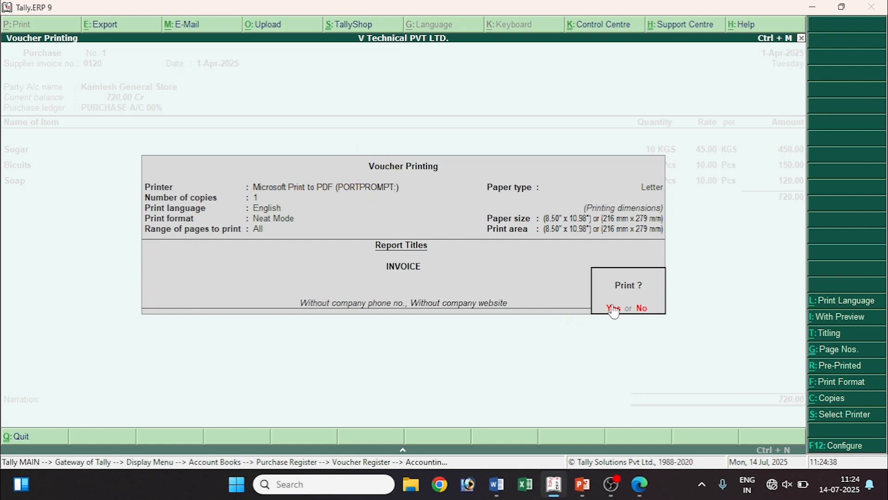
click(813, 324)
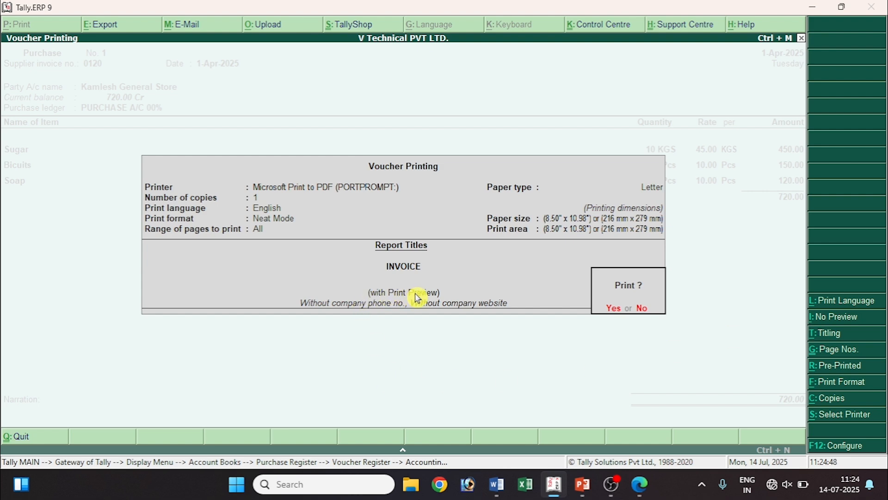
click(615, 309)
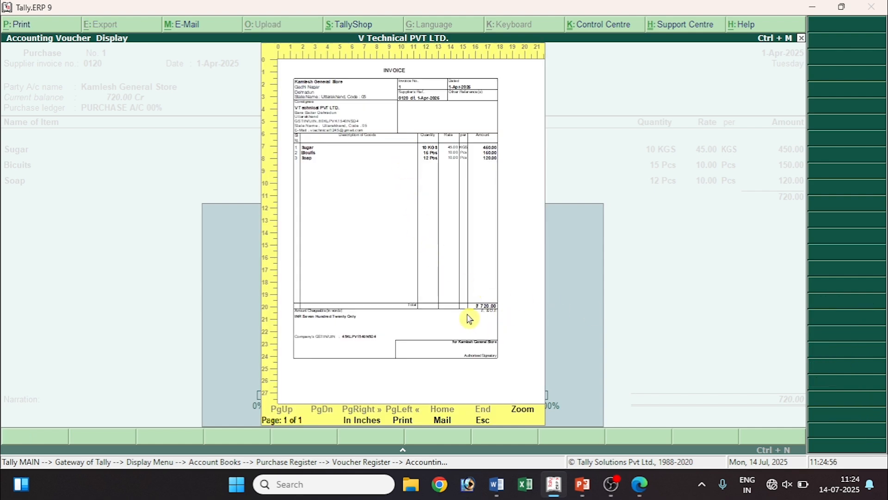
click(421, 271)
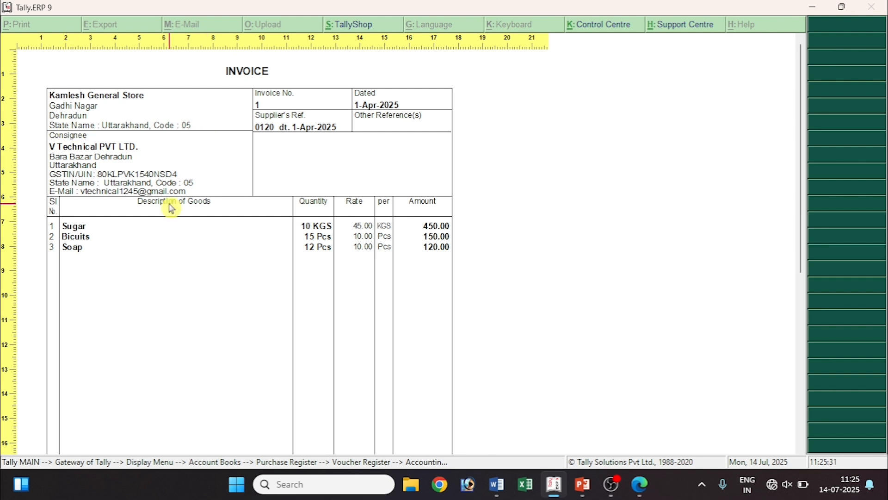
Check the previewed invoice's party details, items, total and signatory section, and close the preview without printing
scroll(93, 230, down, 1)
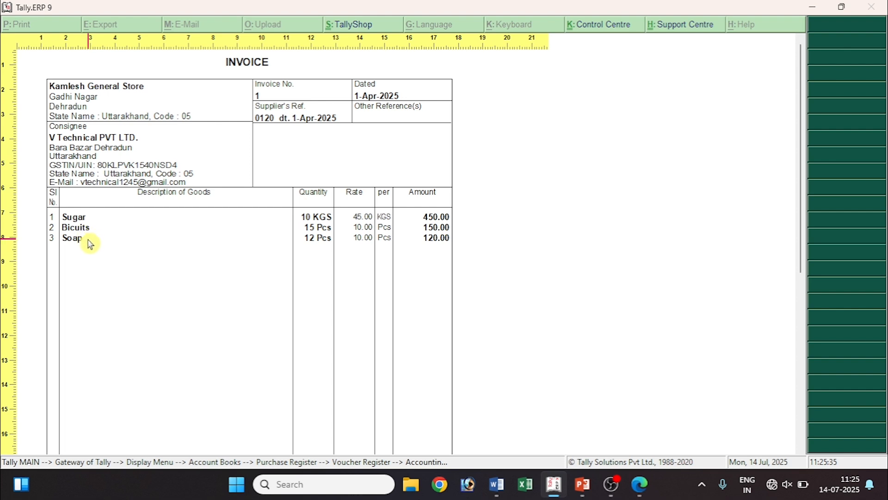
scroll(411, 236, down, 6)
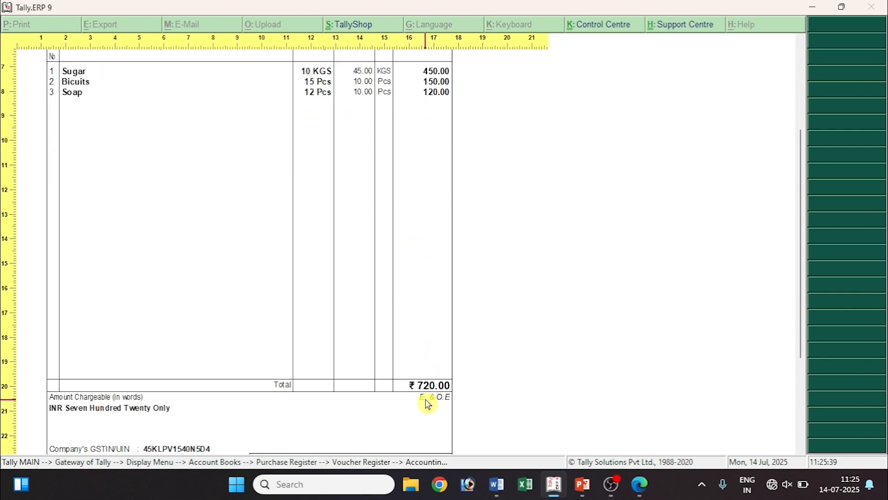
scroll(434, 389, down, 3)
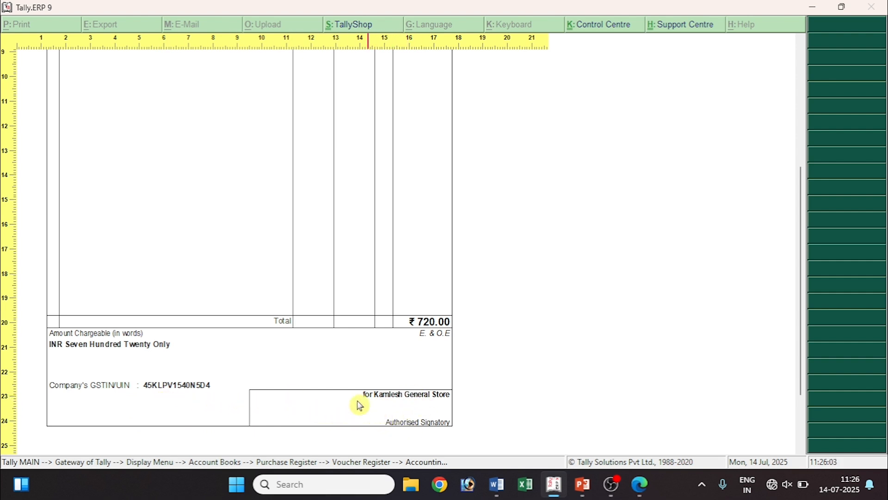
scroll(231, 343, up, 8)
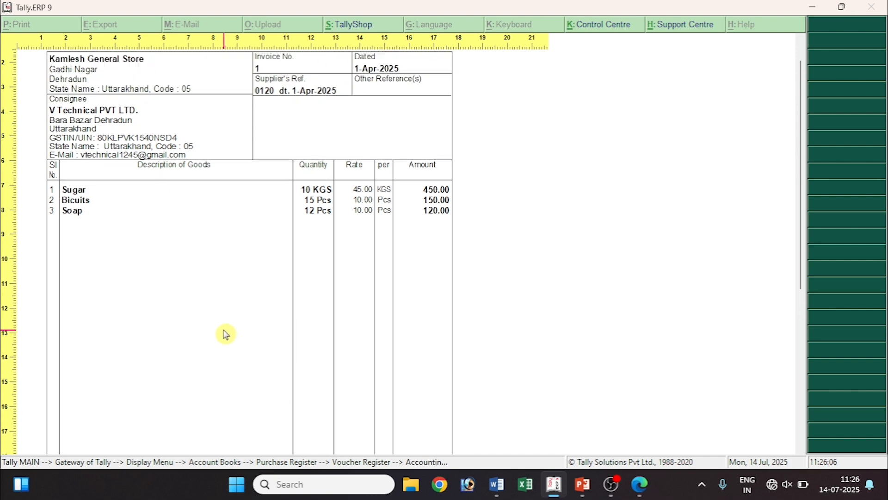
key(Escape)
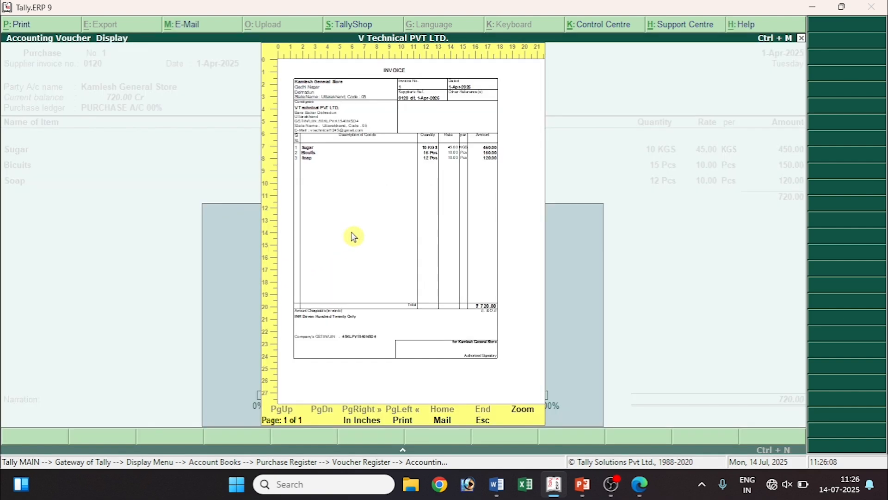
key(Escape)
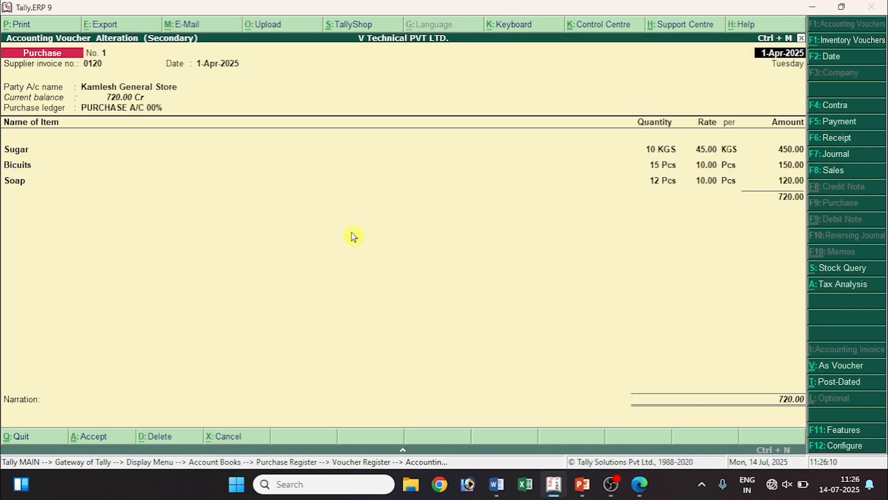
Close the purchase voucher without changes and exit the purchase register and report menus back to the Gateway of Tally
key(Escape)
key(Return)
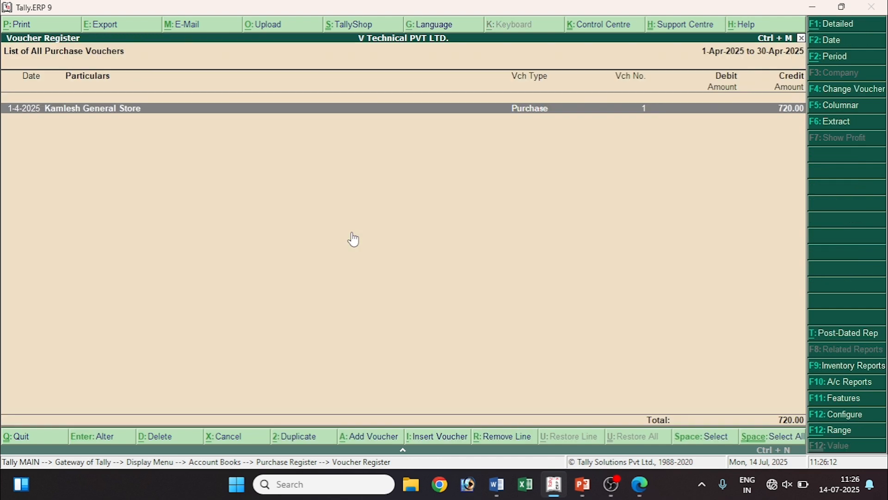
key(Escape)
key(Escape)
key(Escape)
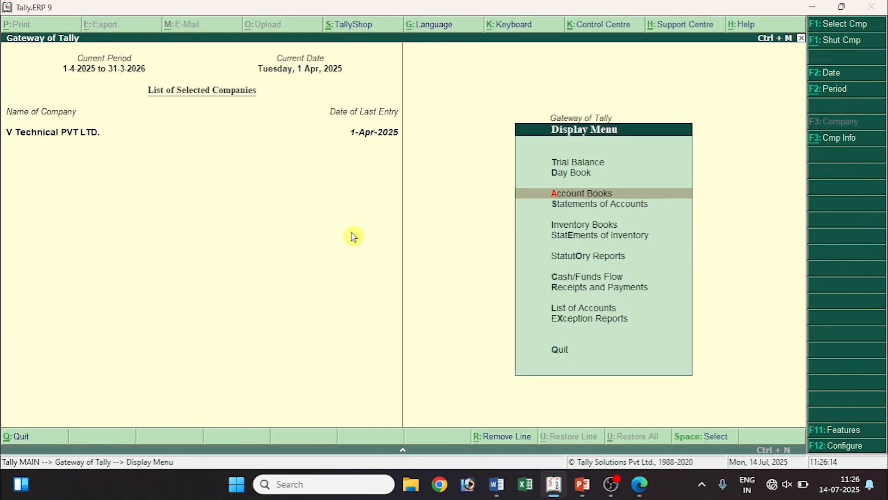
key(Escape)
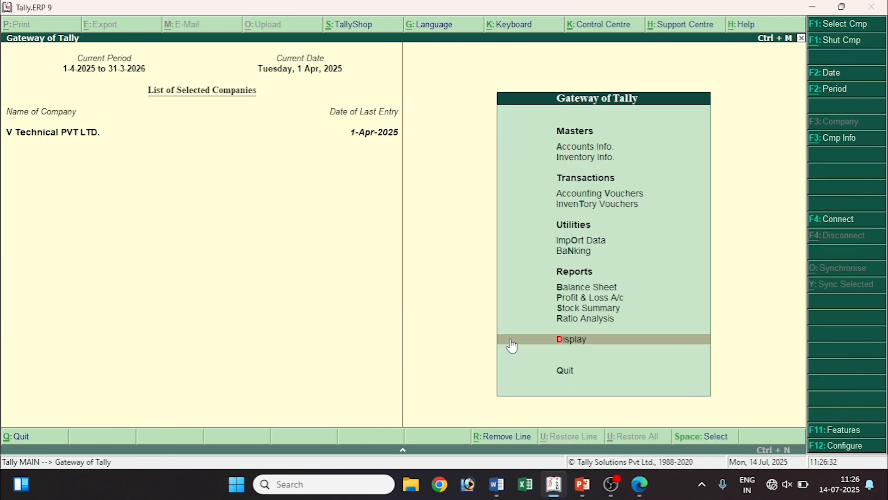
Switch to the TALLY ERP 9 INVOICE document in Word and look through the supplier invoices on both pages
click(498, 484)
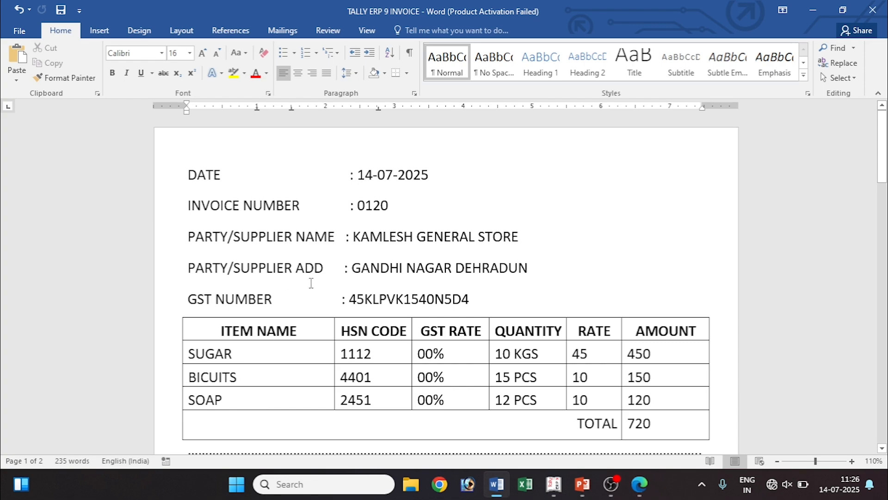
scroll(461, 287, down, 10)
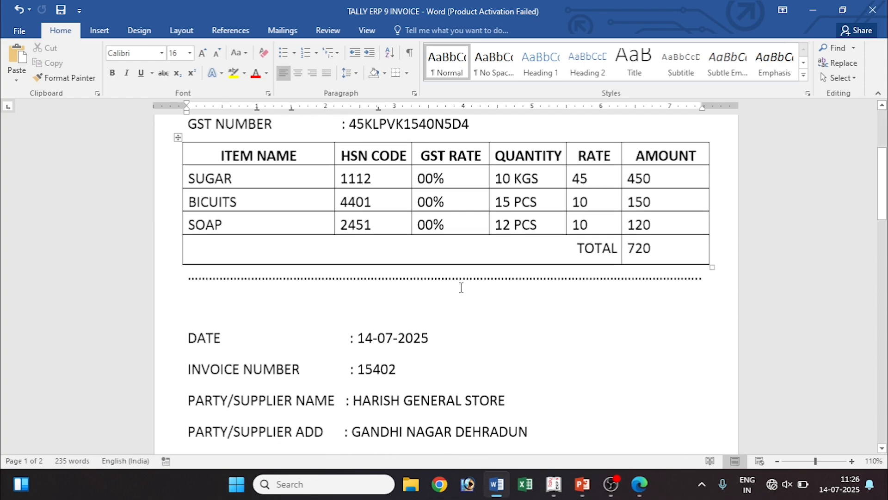
scroll(461, 288, down, 15)
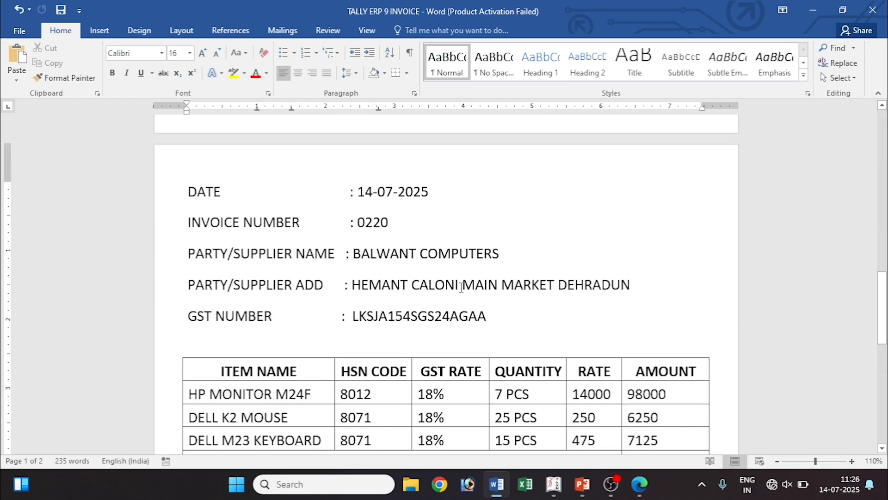
scroll(461, 287, up, 20)
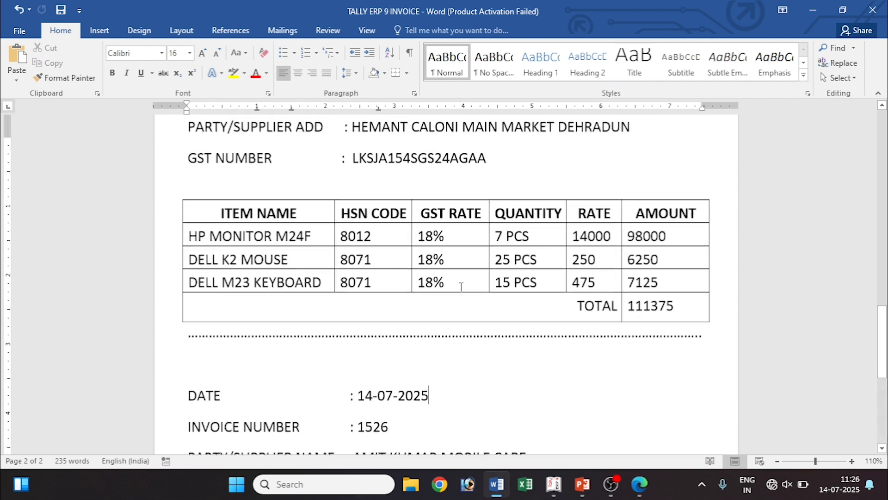
scroll(462, 284, up, 4)
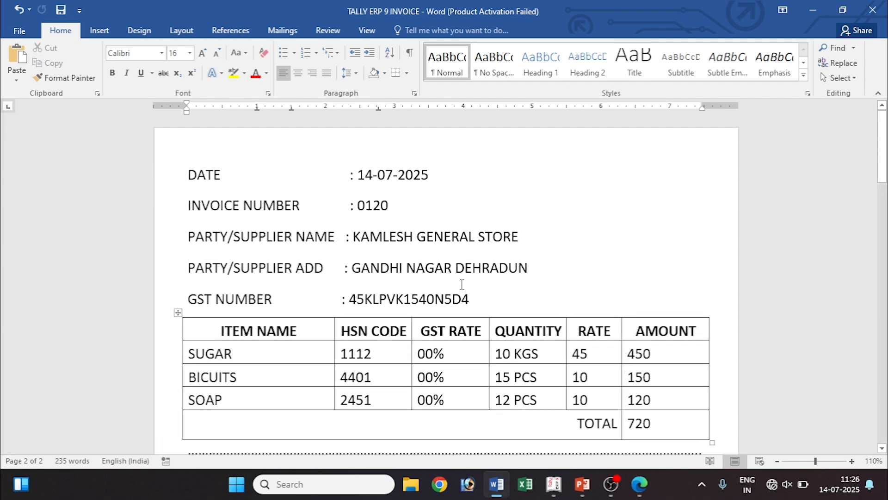